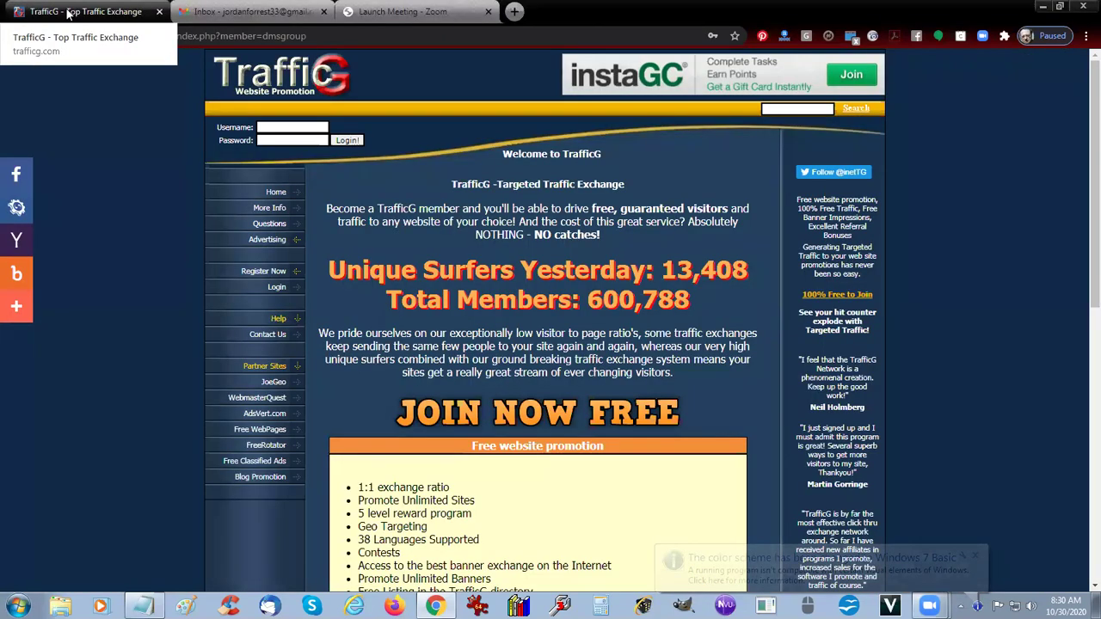
pyautogui.click(69, 12)
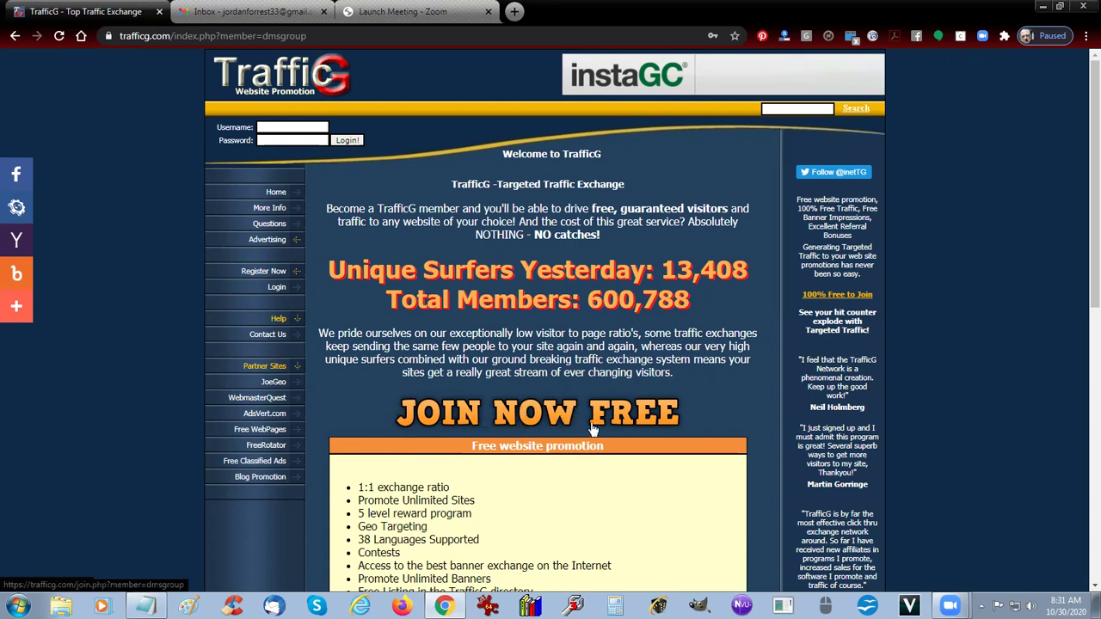
# Step: Open the free member registration form and enter the member's first and last name
pyautogui.click(533, 419)
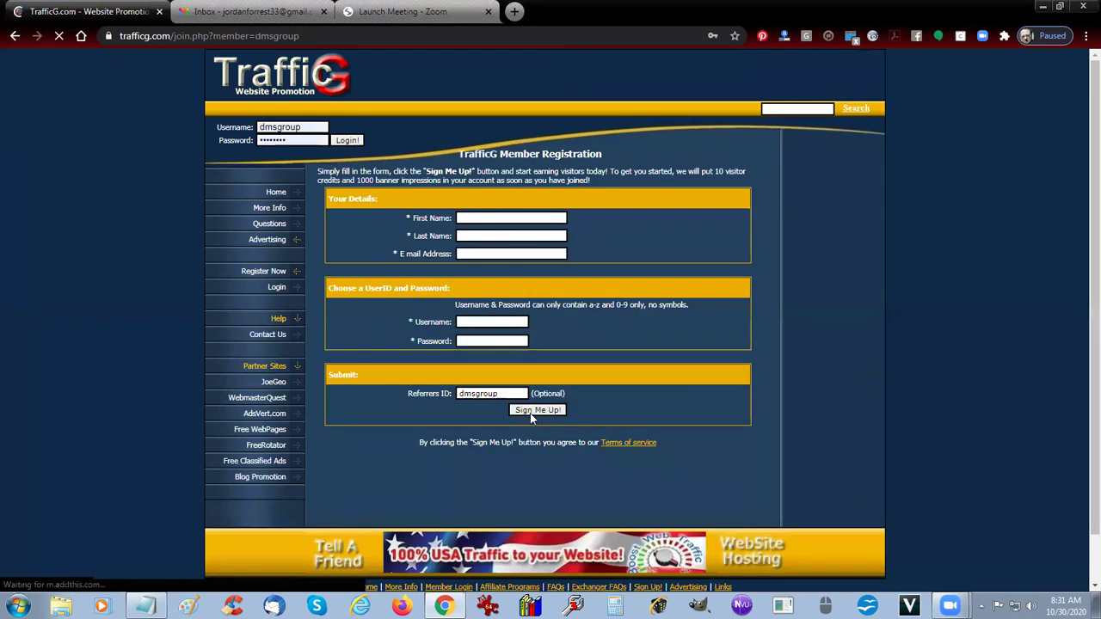
pyautogui.click(544, 218)
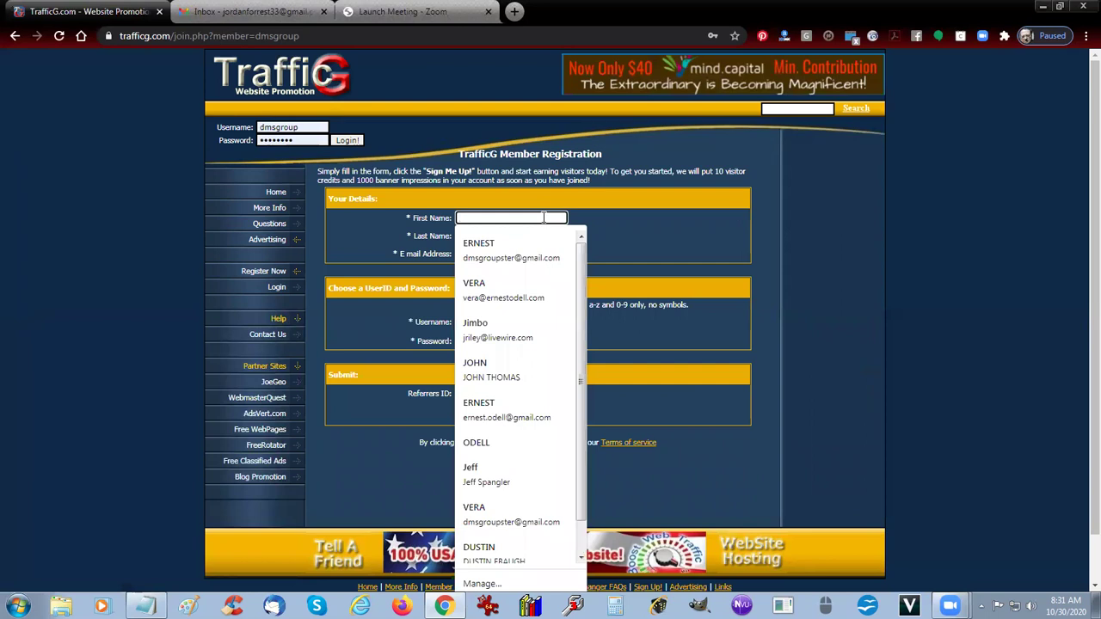
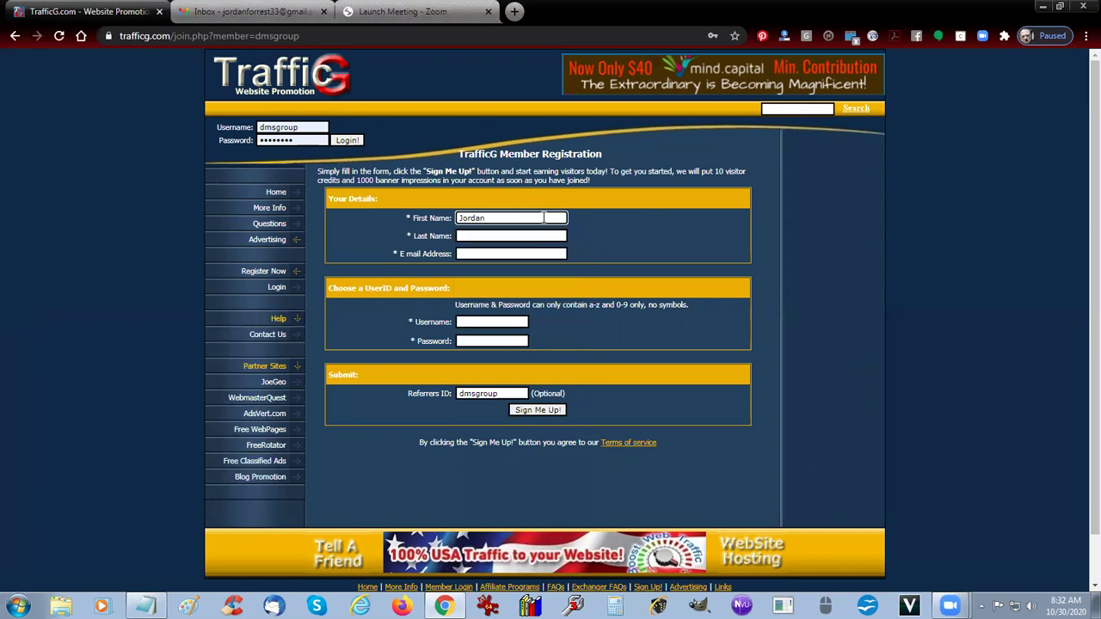
pyautogui.press('Tab')
pyautogui.press('Tab')
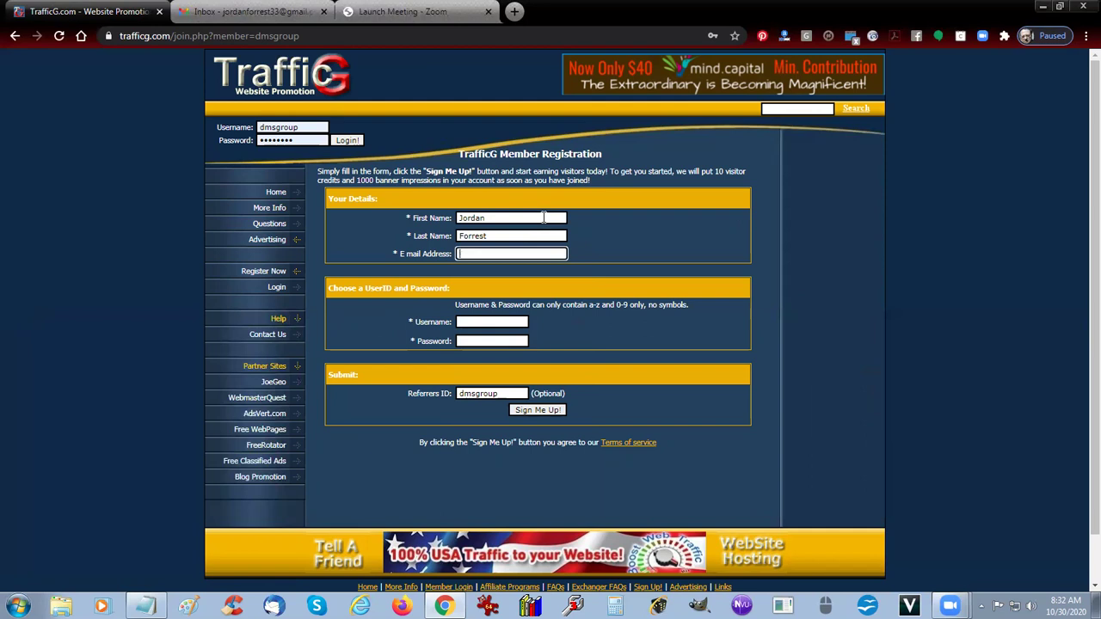
# Step: In Gmail, check which Google account is signed in, then go back to TrafficG
pyautogui.click(244, 12)
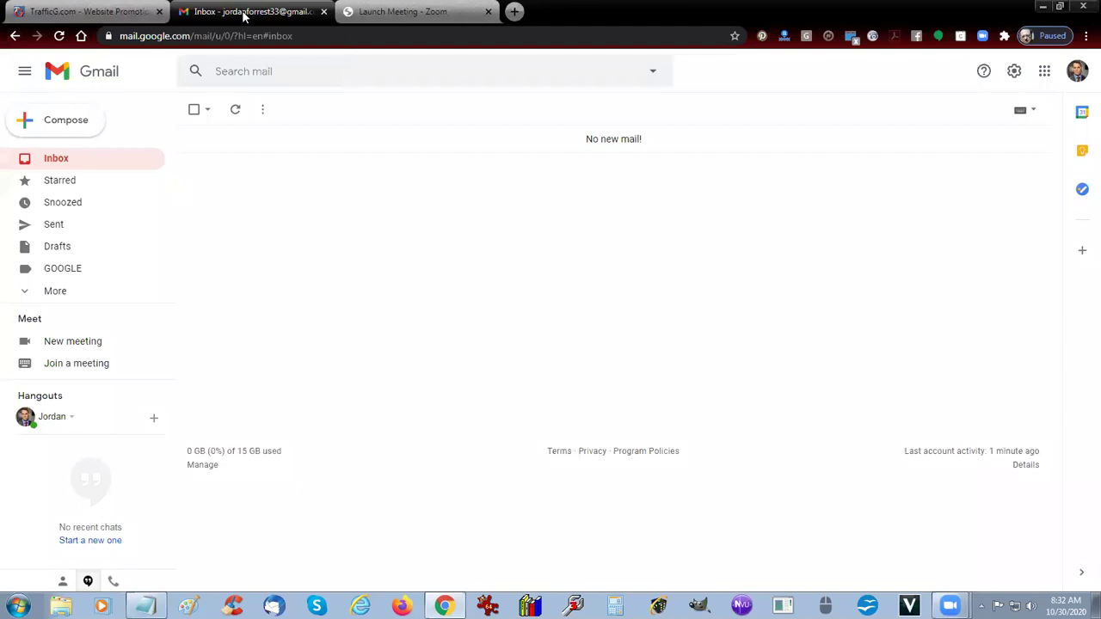
pyautogui.click(1073, 74)
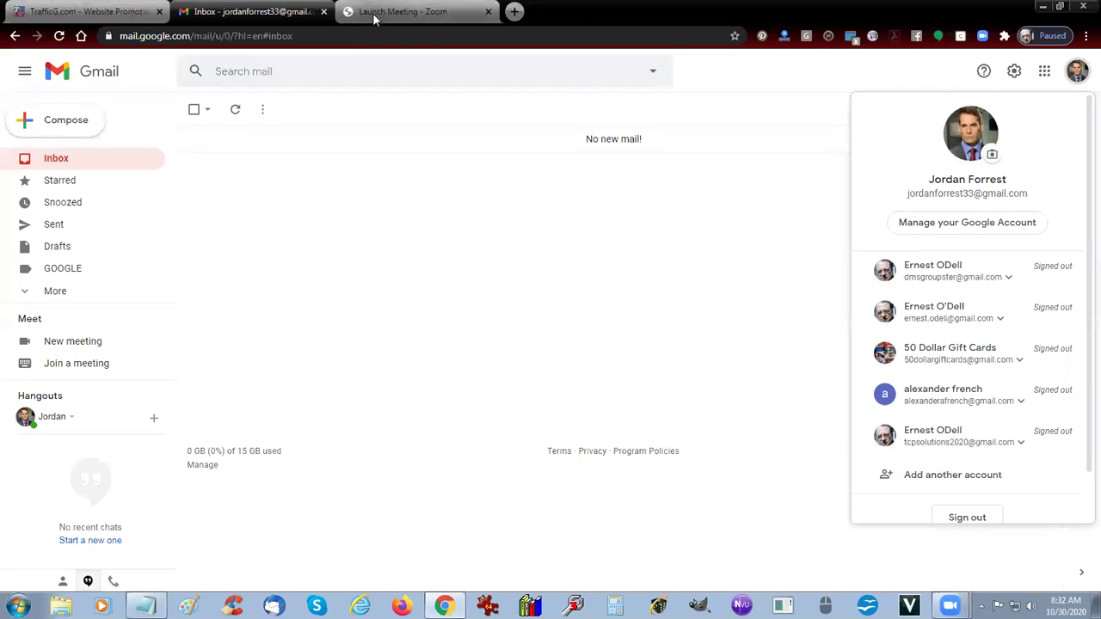
pyautogui.click(375, 19)
# Step: Fill the e-mail field with the saved address from autofill
pyautogui.click(112, 13)
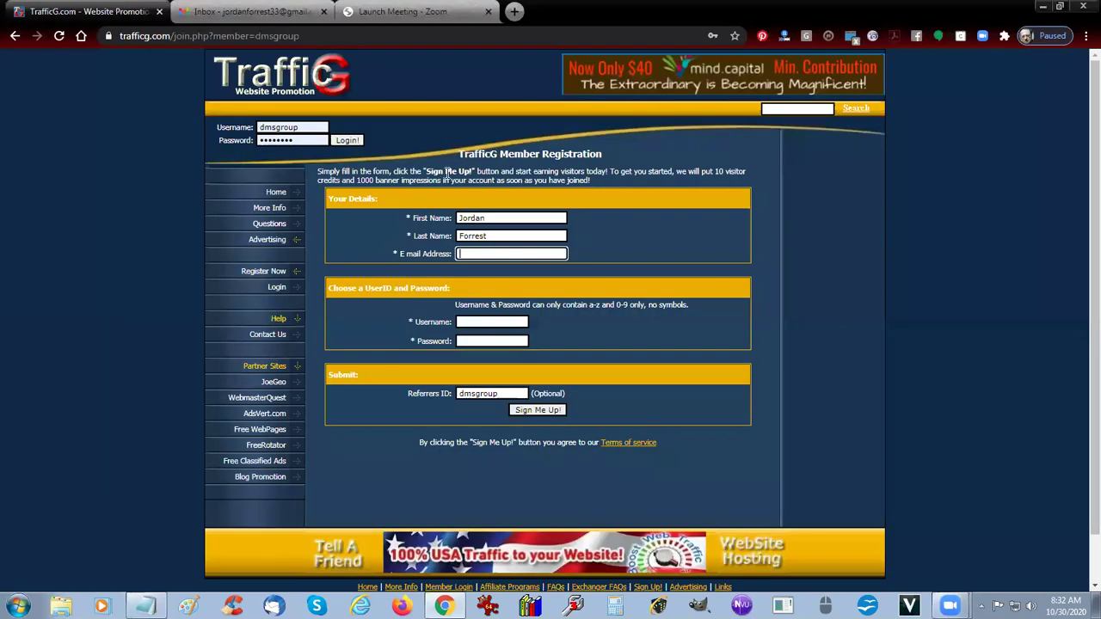
pyautogui.write('jordan')
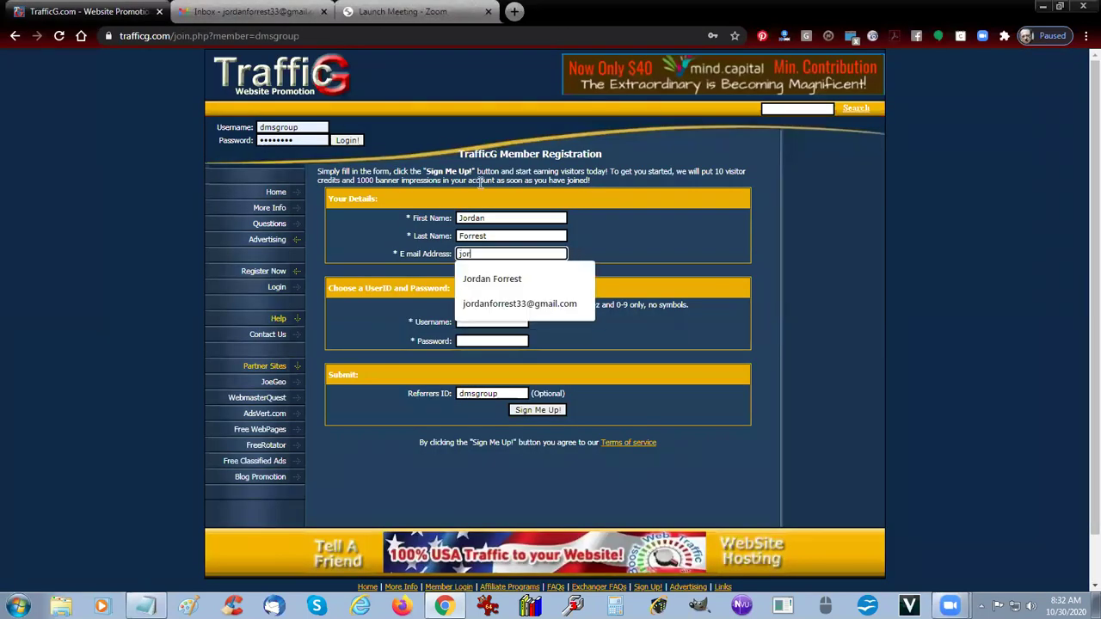
pyautogui.click(555, 305)
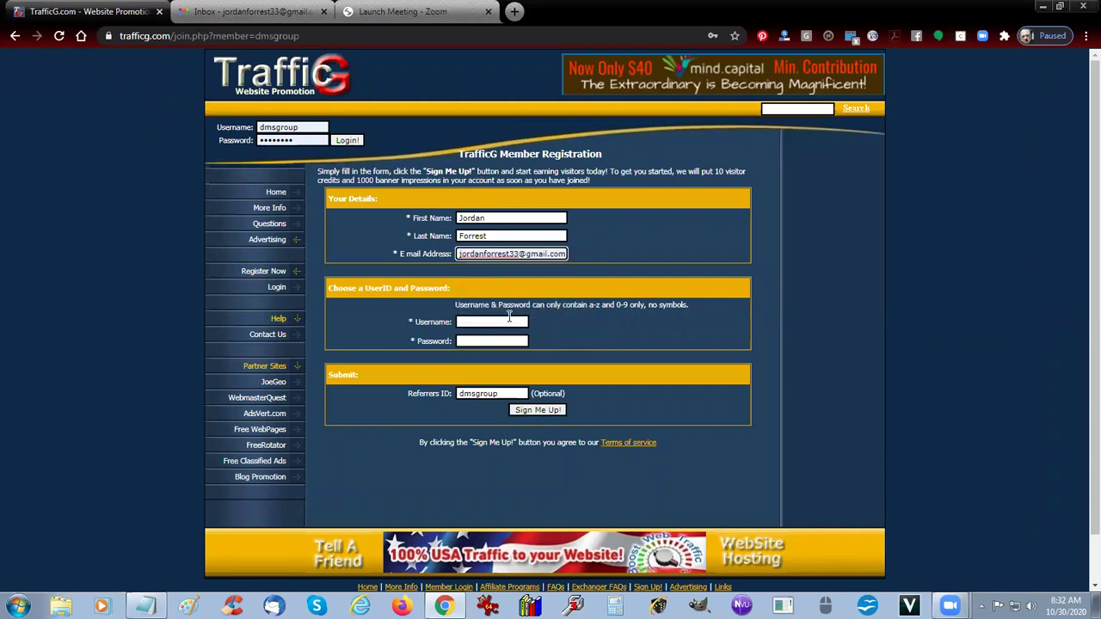
# Step: Enter an accepted username and an account password
pyautogui.click(505, 320)
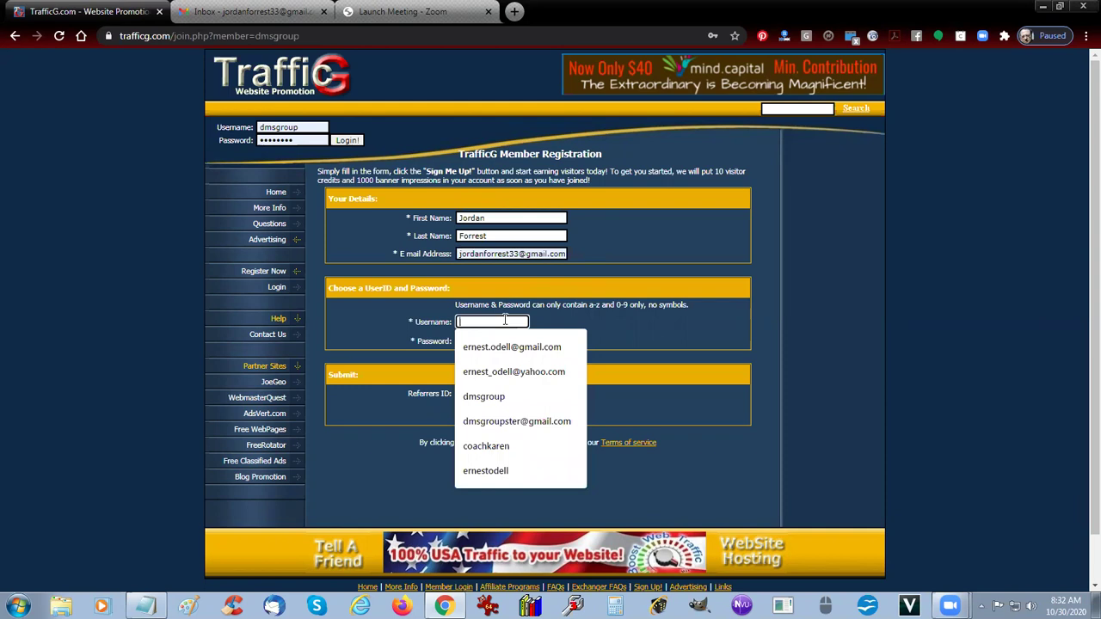
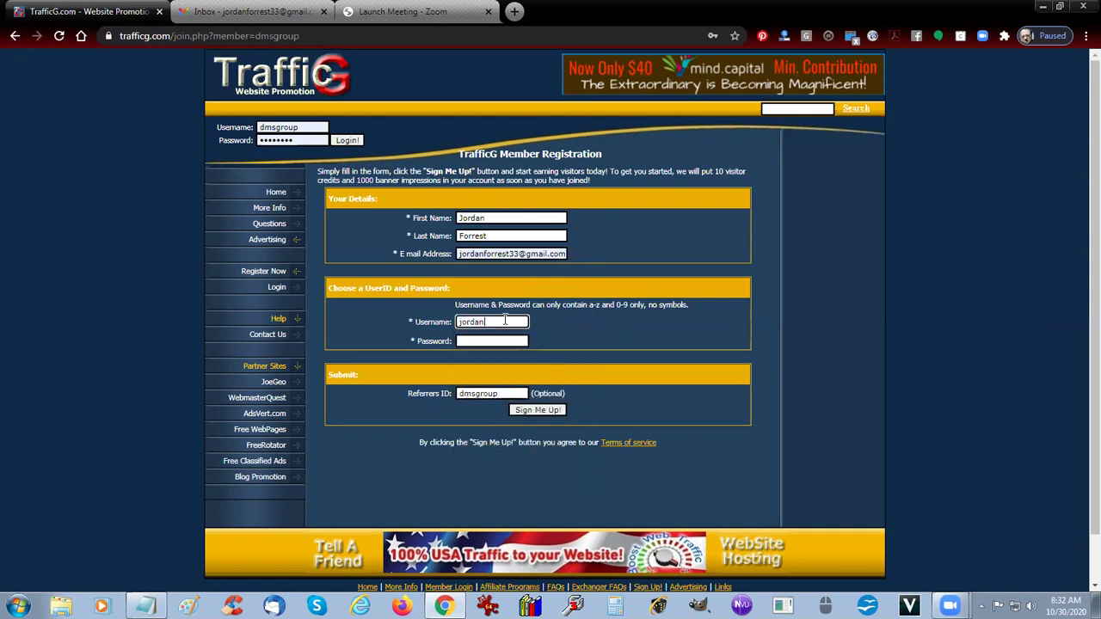
pyautogui.doubleClick(506, 321)
pyautogui.write('33')
pyautogui.doubleClick(506, 321)
pyautogui.press('Tab')
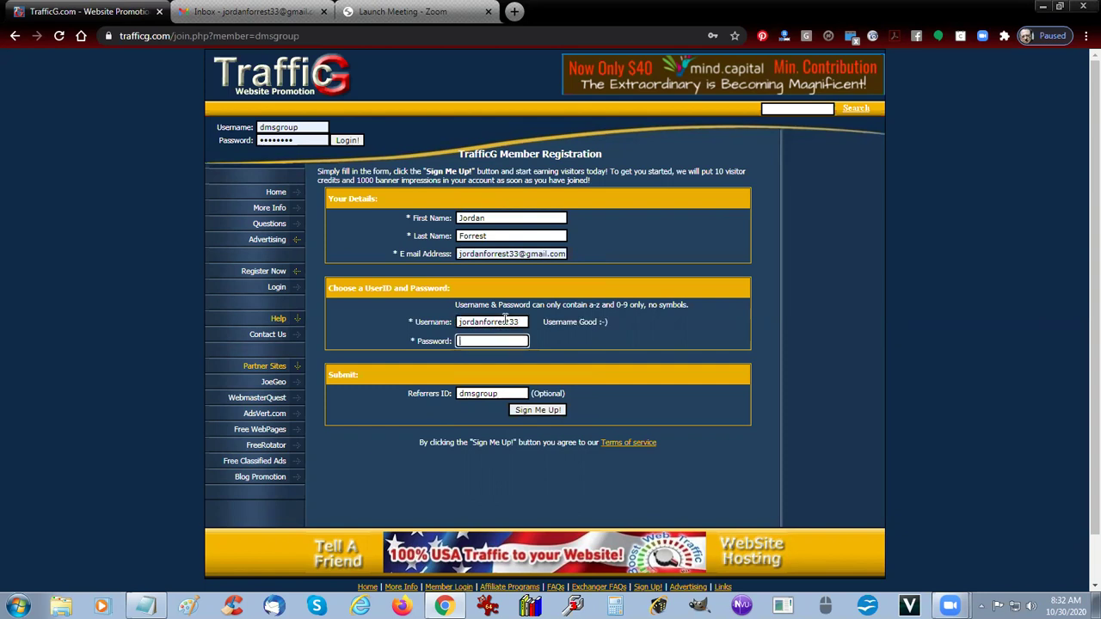
pyautogui.write('********')
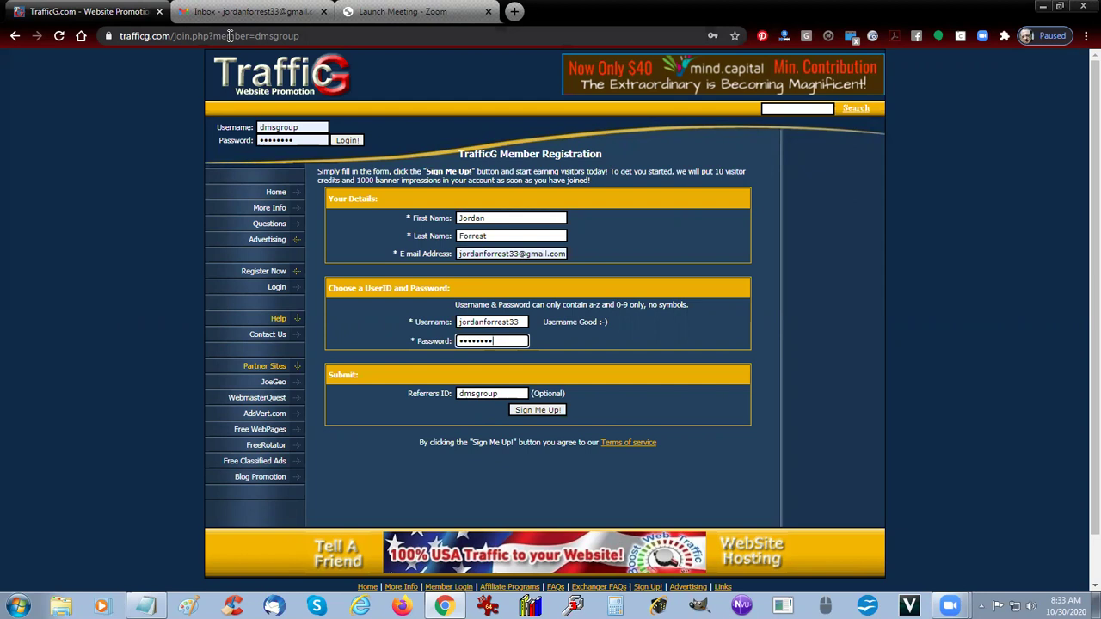
# Step: Submit the registration, save the password in Chrome, and name the site 'Crack The Code To $100K Per Month'
pyautogui.click(538, 410)
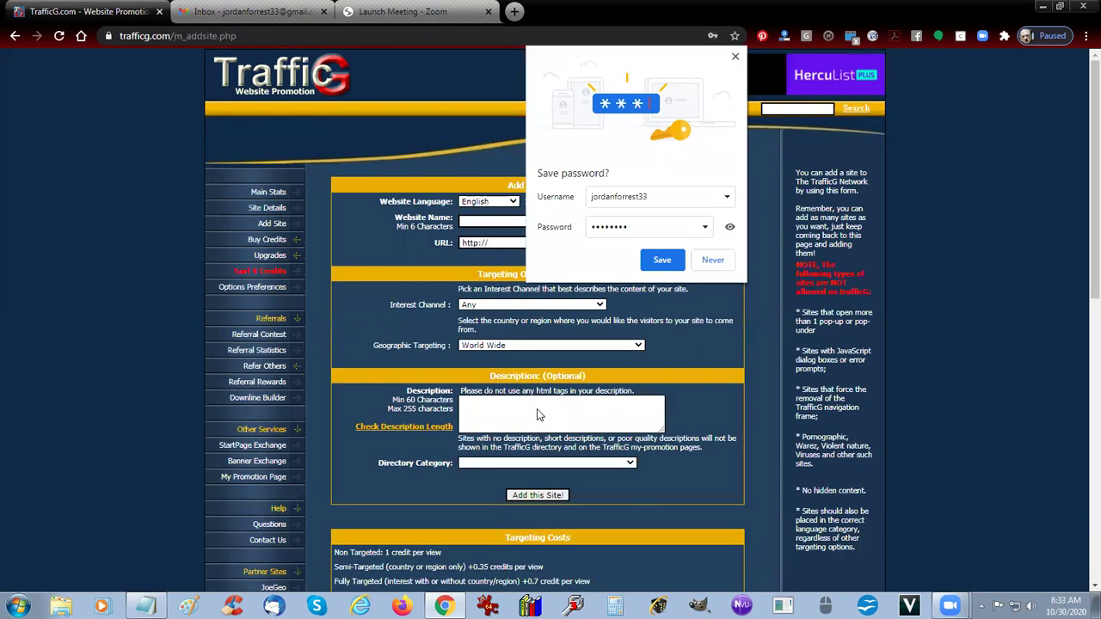
pyautogui.click(663, 261)
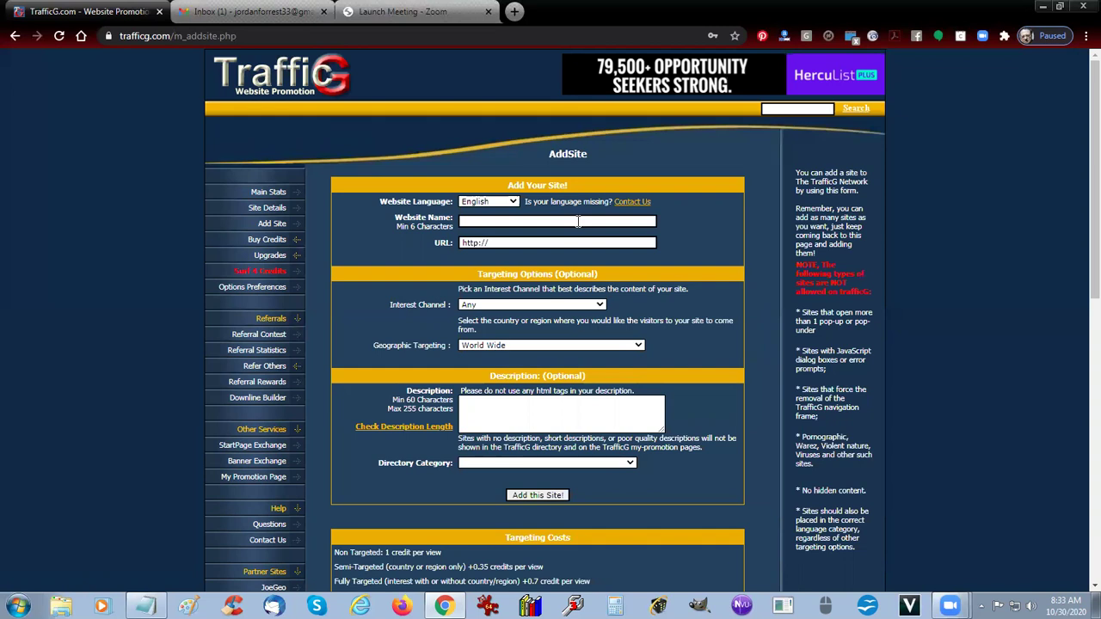
pyautogui.click(579, 222)
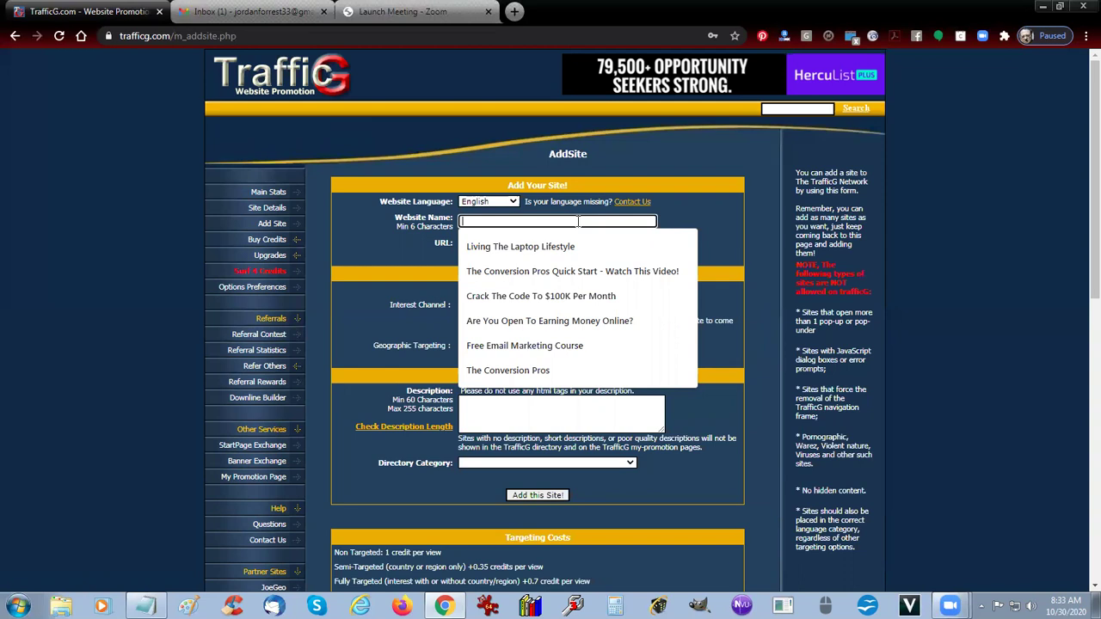
pyautogui.write('Cr')
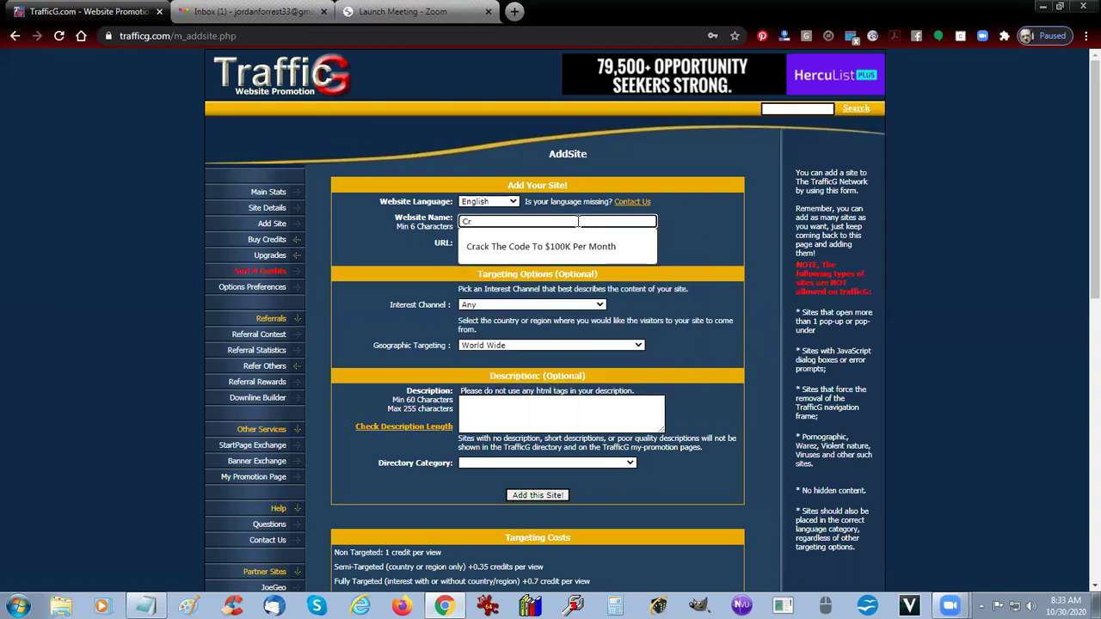
pyautogui.click(576, 247)
# Step: Set the site URL to crackthecode.100grandamonthclub.com from autofill
pyautogui.click(553, 244)
pyautogui.click(553, 243)
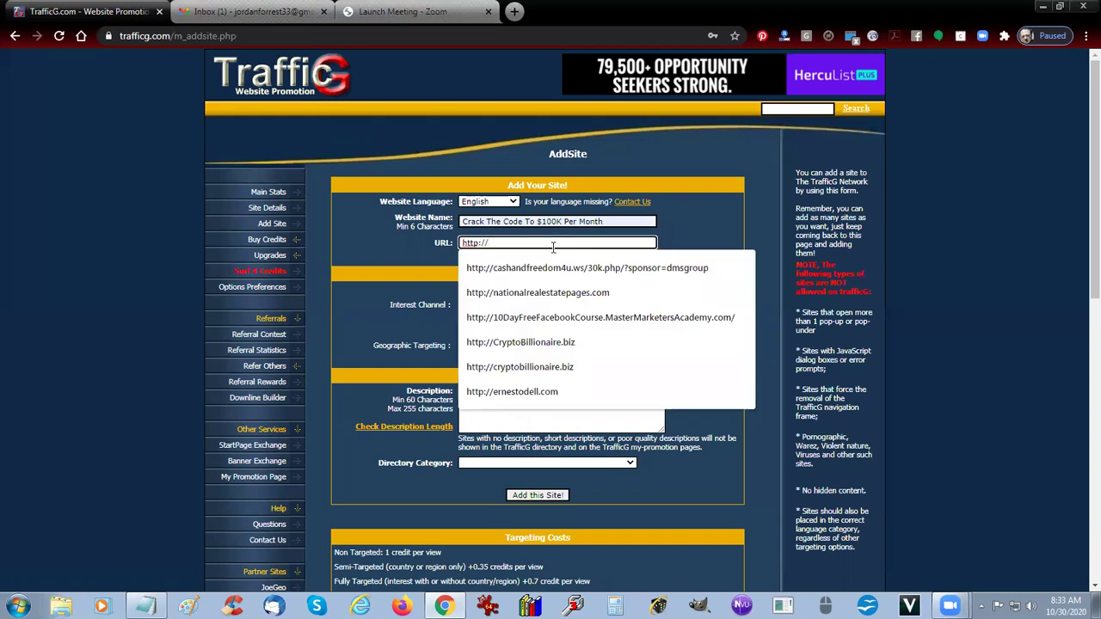
pyautogui.write('cra')
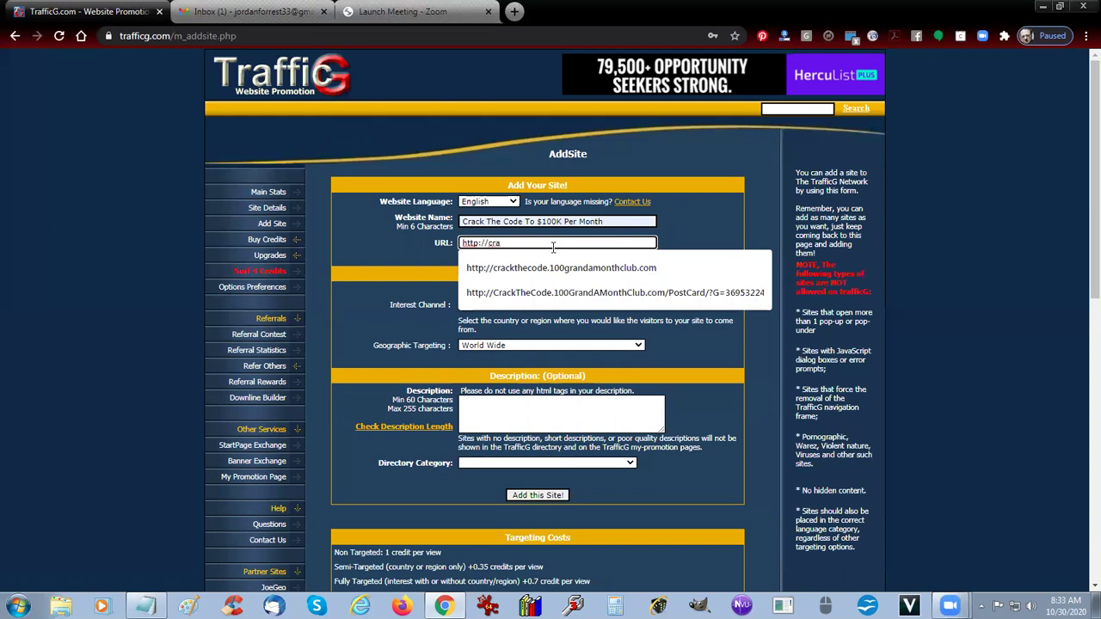
pyautogui.click(562, 268)
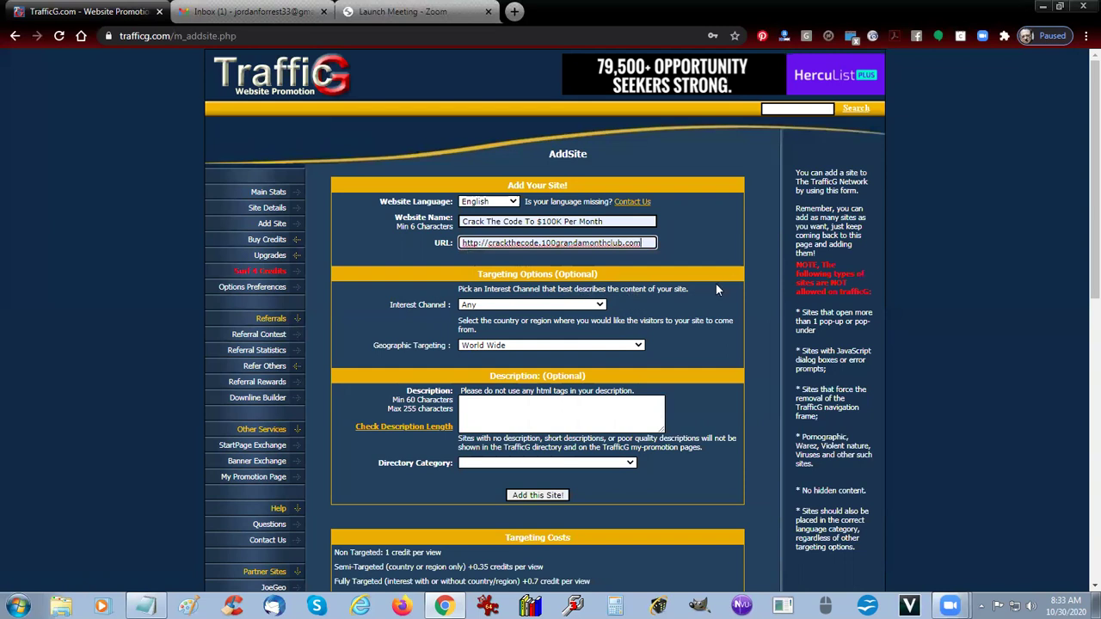
# Step: Set the Interest Channel to Internet Promotion
pyautogui.click(507, 307)
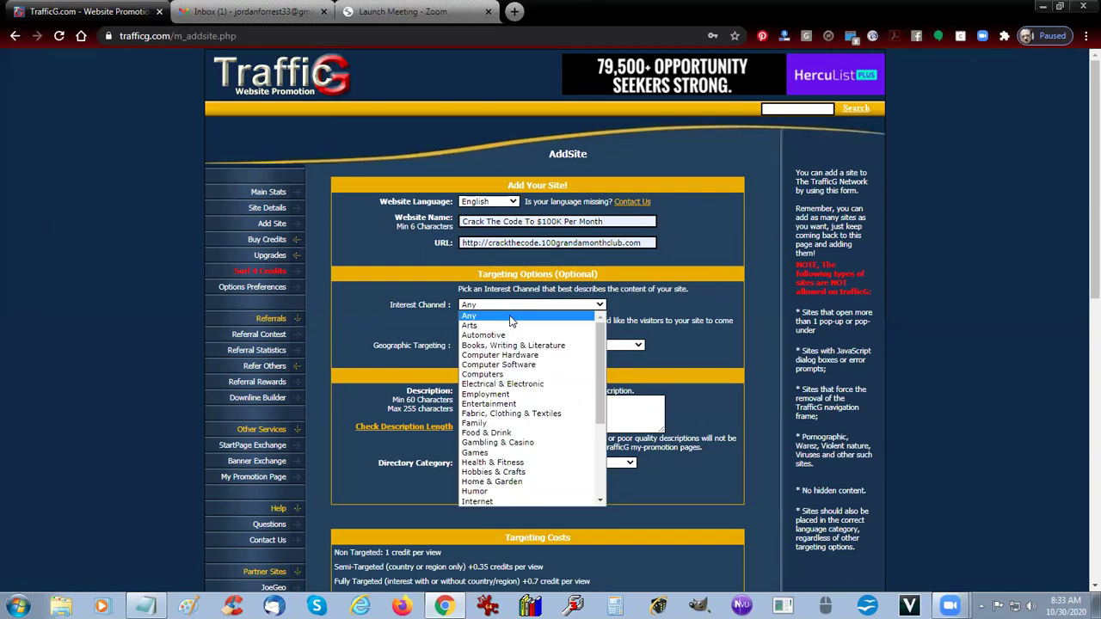
pyautogui.scroll(-1, 489, 503)
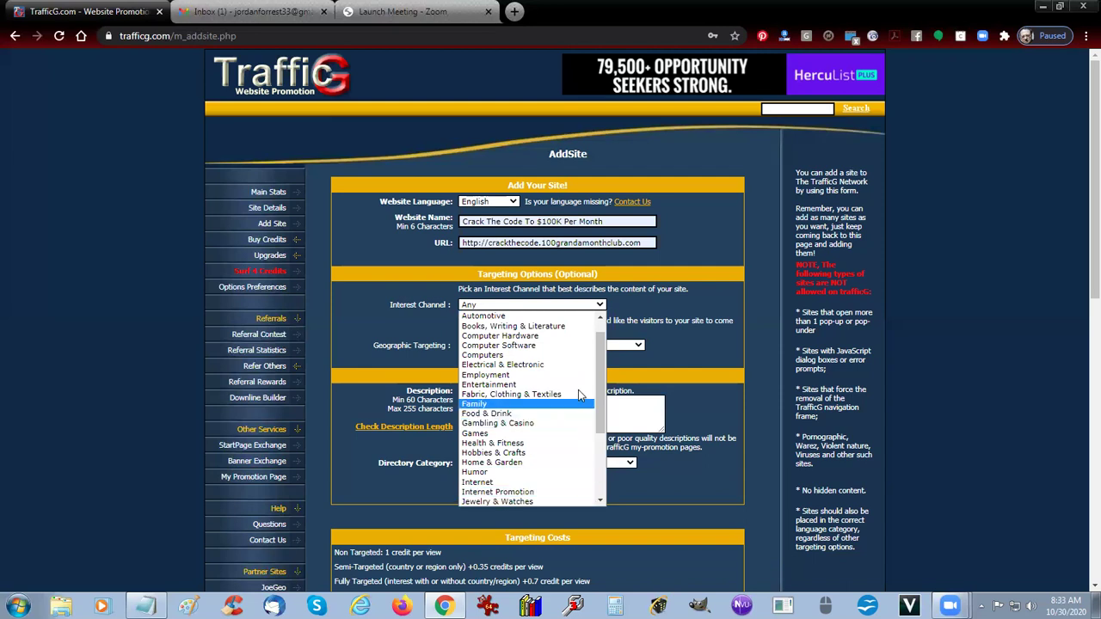
pyautogui.moveTo(598, 384); pyautogui.dragTo(617, 465)
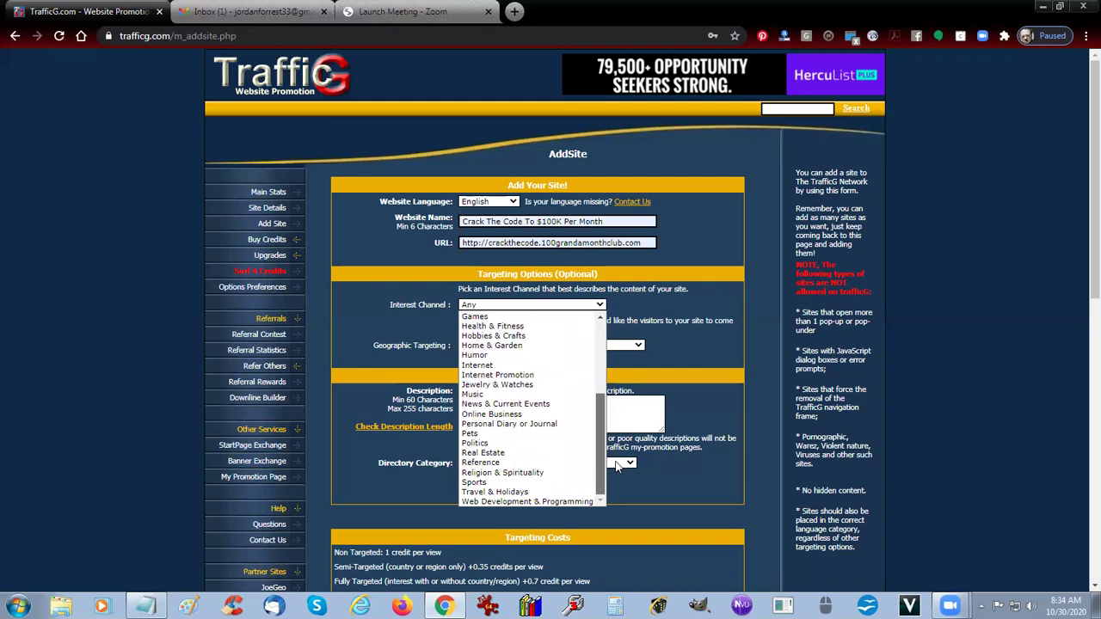
pyautogui.click(491, 375)
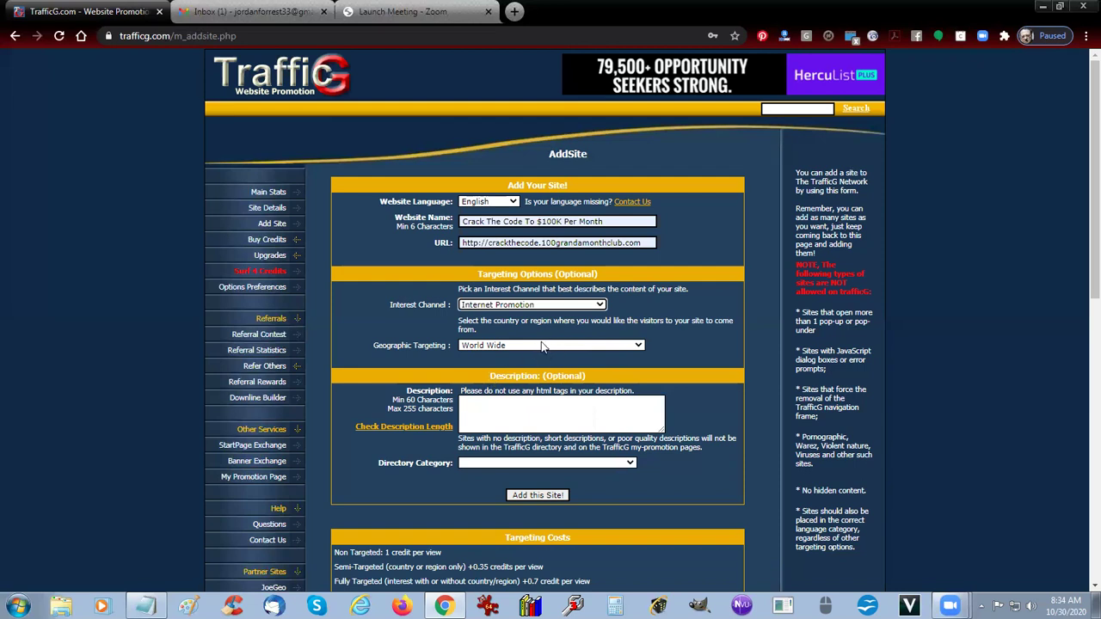
# Step: Browse the Geographic Targeting regions and keep World Wide selected
pyautogui.click(542, 345)
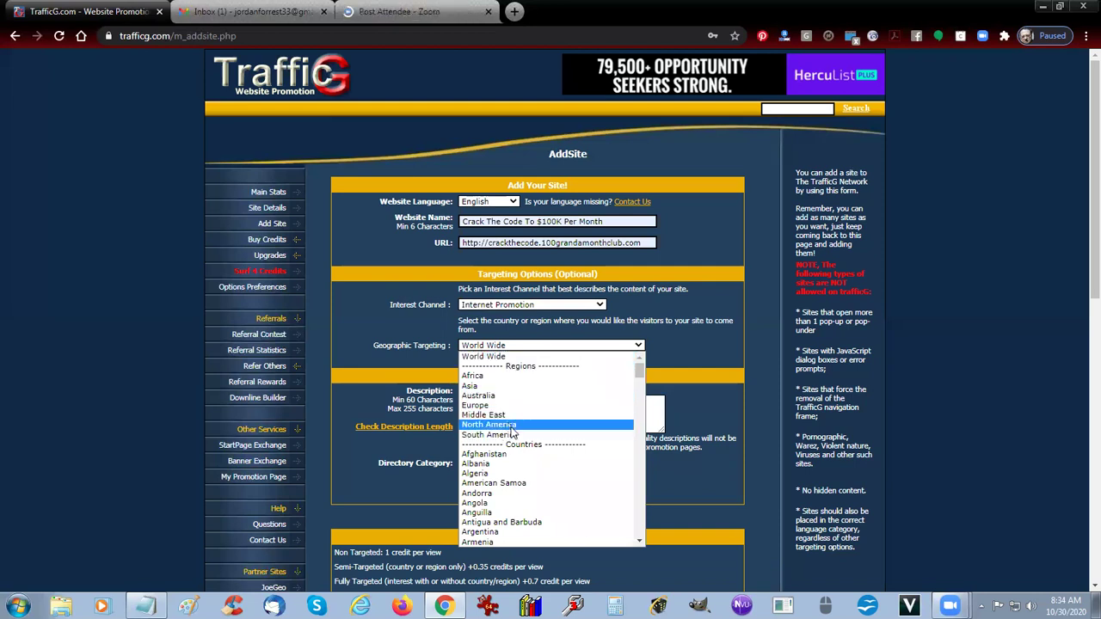
pyautogui.scroll(-20, 533, 465)
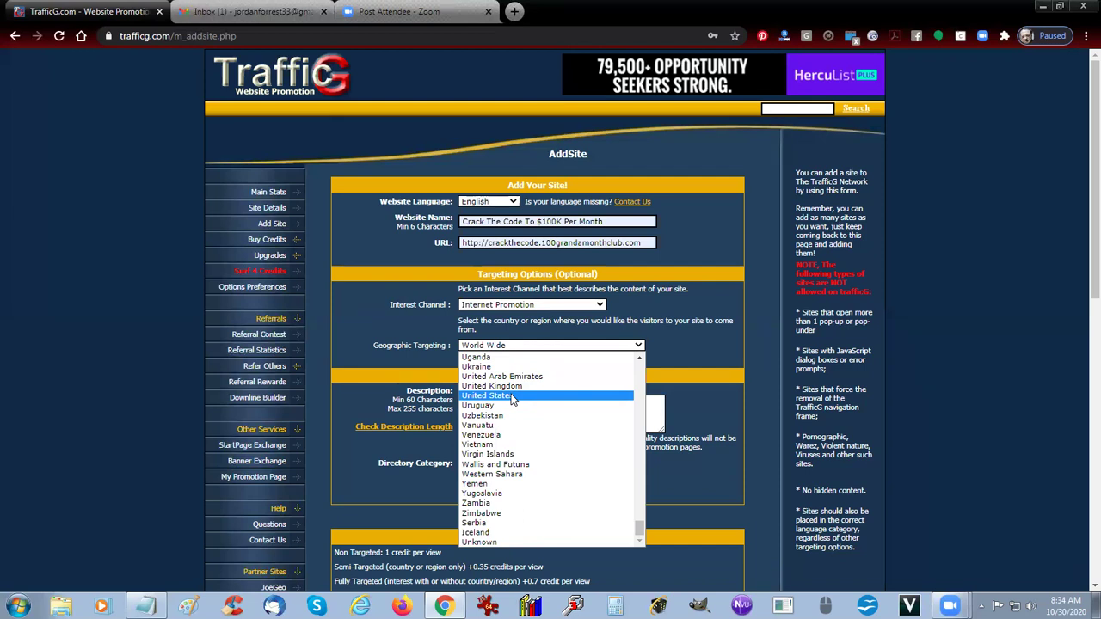
pyautogui.scroll(20, 512, 400)
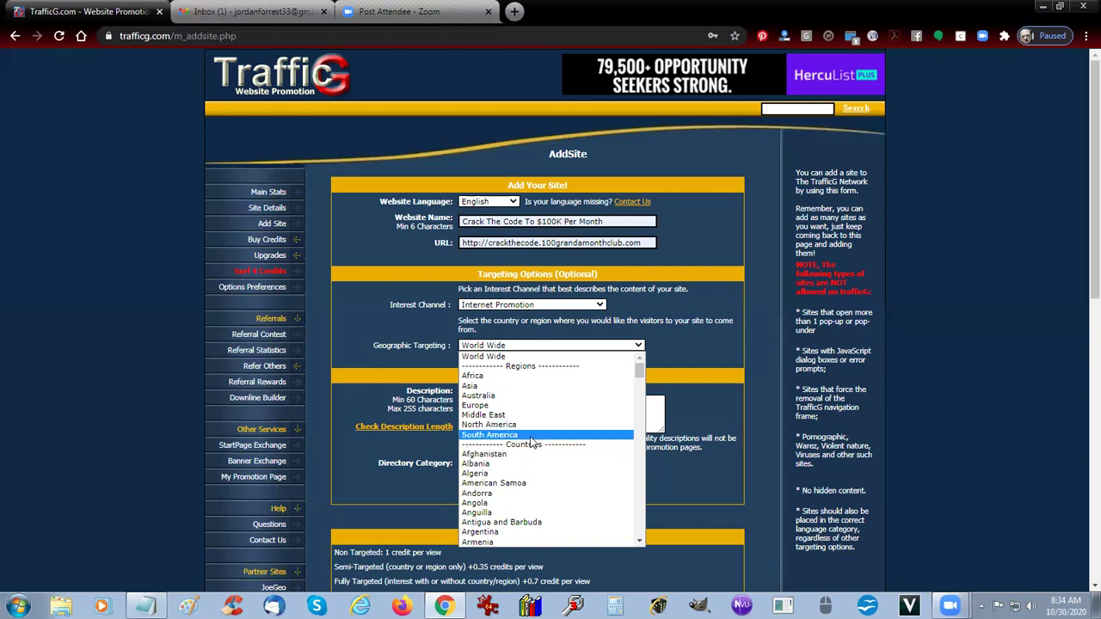
pyautogui.click(471, 356)
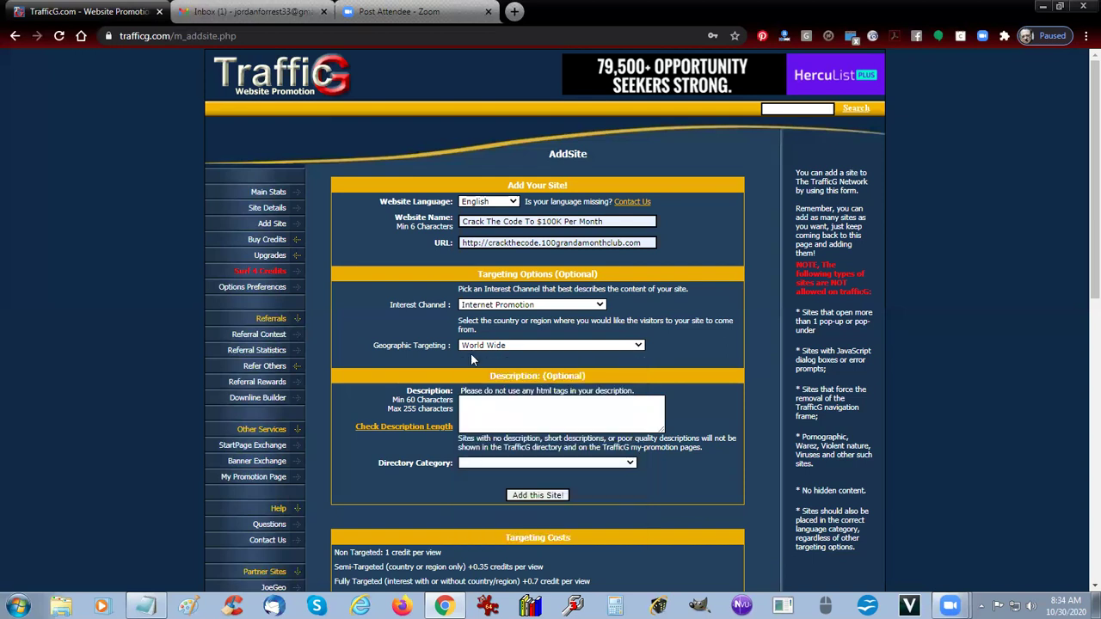
# Step: Type the description 'I've Cracked The Code To $100K Per Month! Click Here To Watch The Video'
pyautogui.click(501, 421)
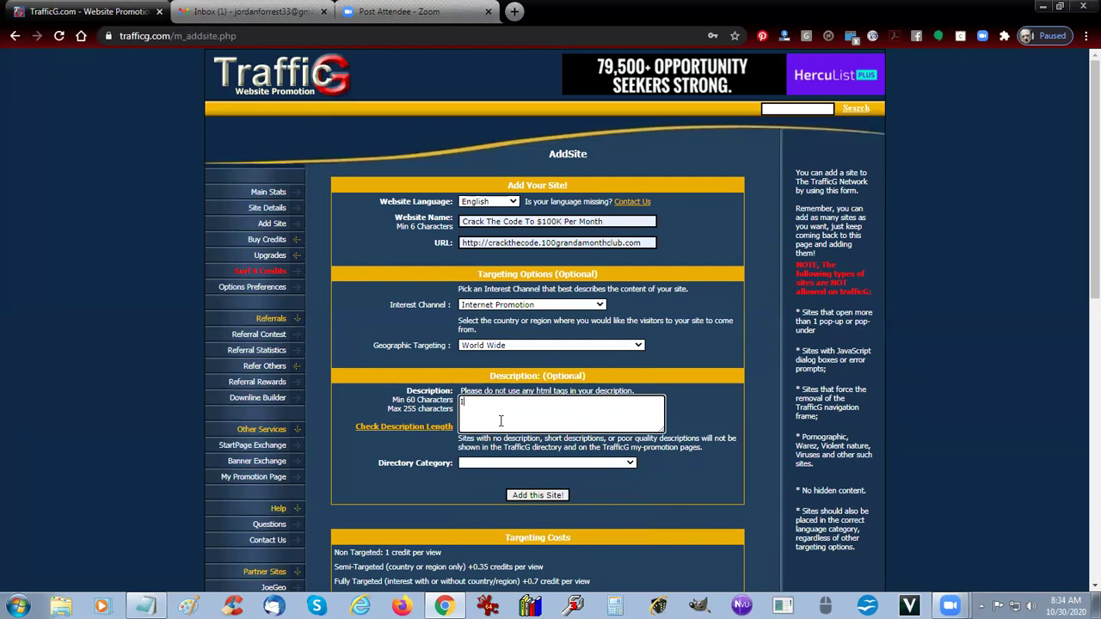
pyautogui.write("I've Cracked The Code To $100K Per Month! Click H")
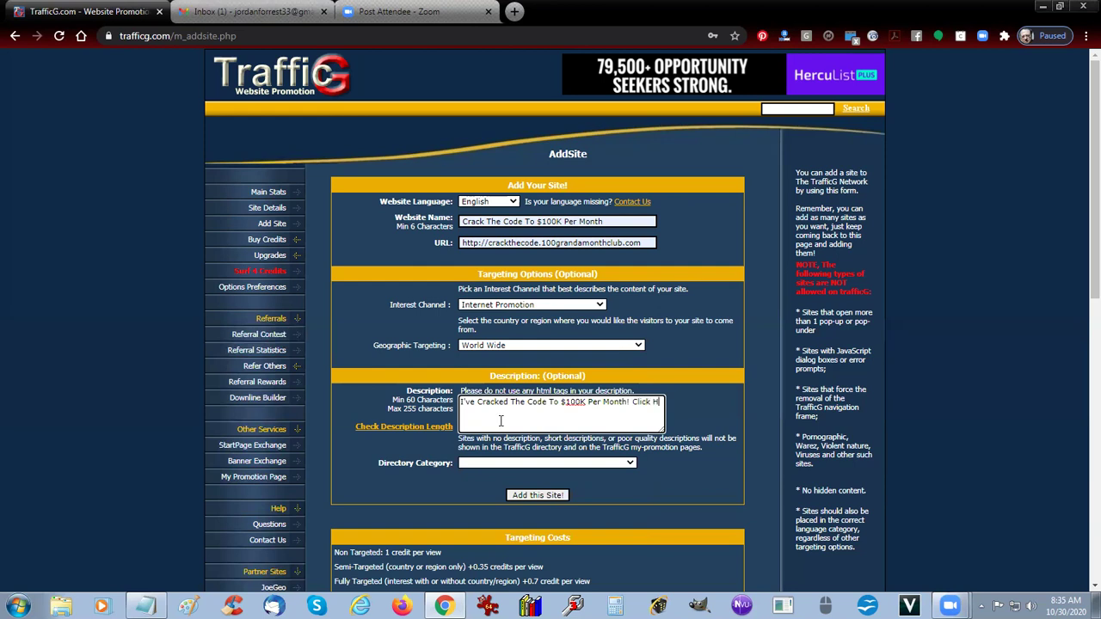
pyautogui.write('ere To Watch The Video!')
# Step: Choose Earning Online--->Opportunities as the directory category and click 'Add this Site!'
pyautogui.click(627, 465)
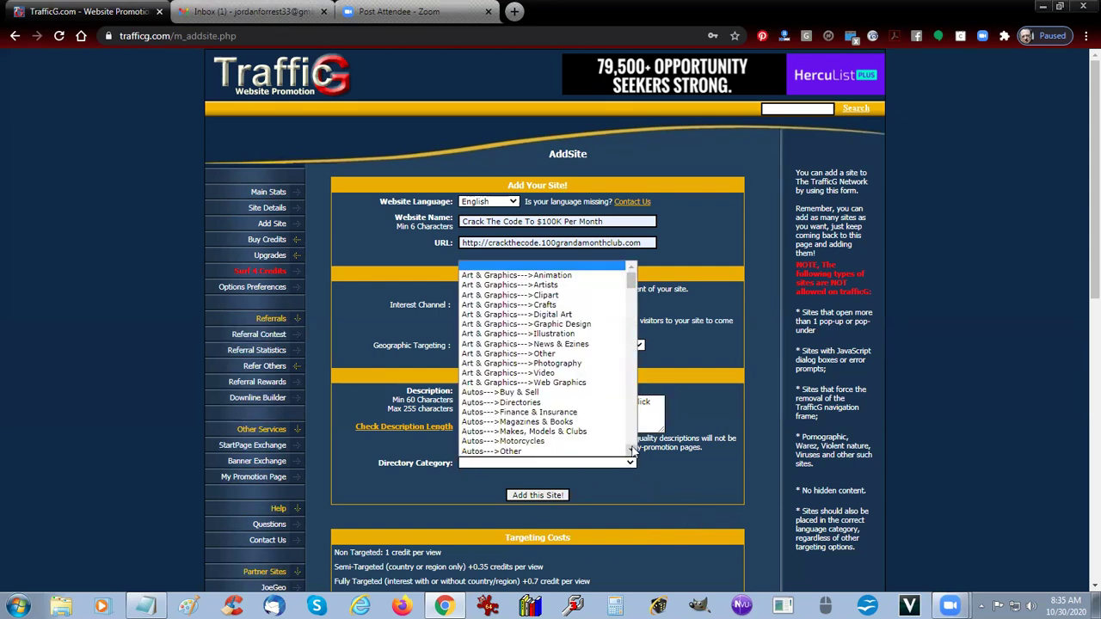
pyautogui.moveTo(628, 284); pyautogui.dragTo(626, 317)
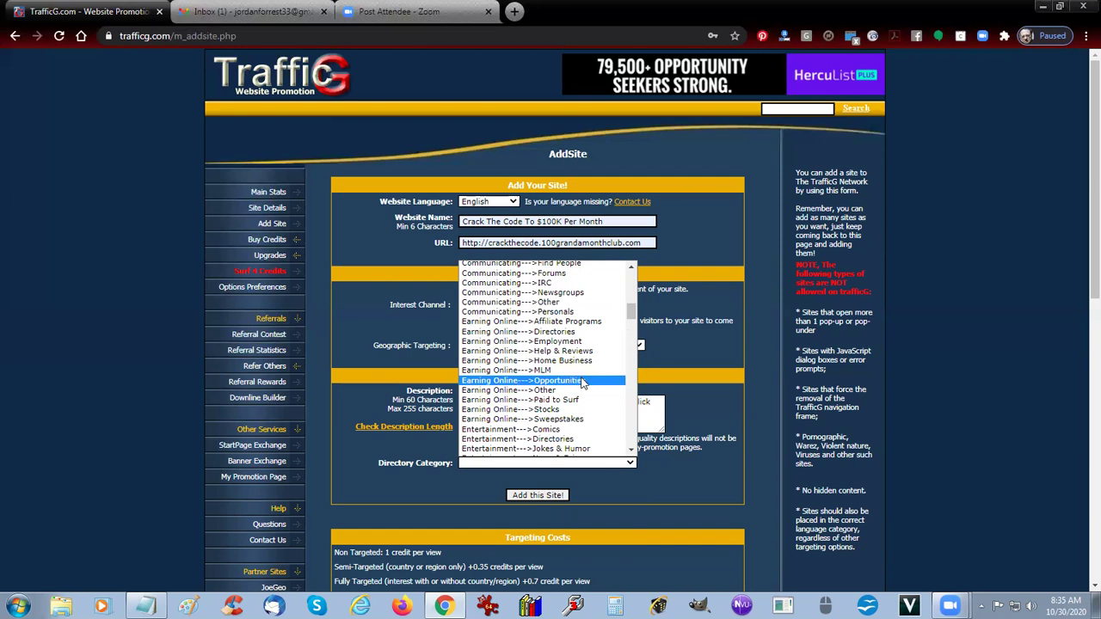
pyautogui.click(583, 381)
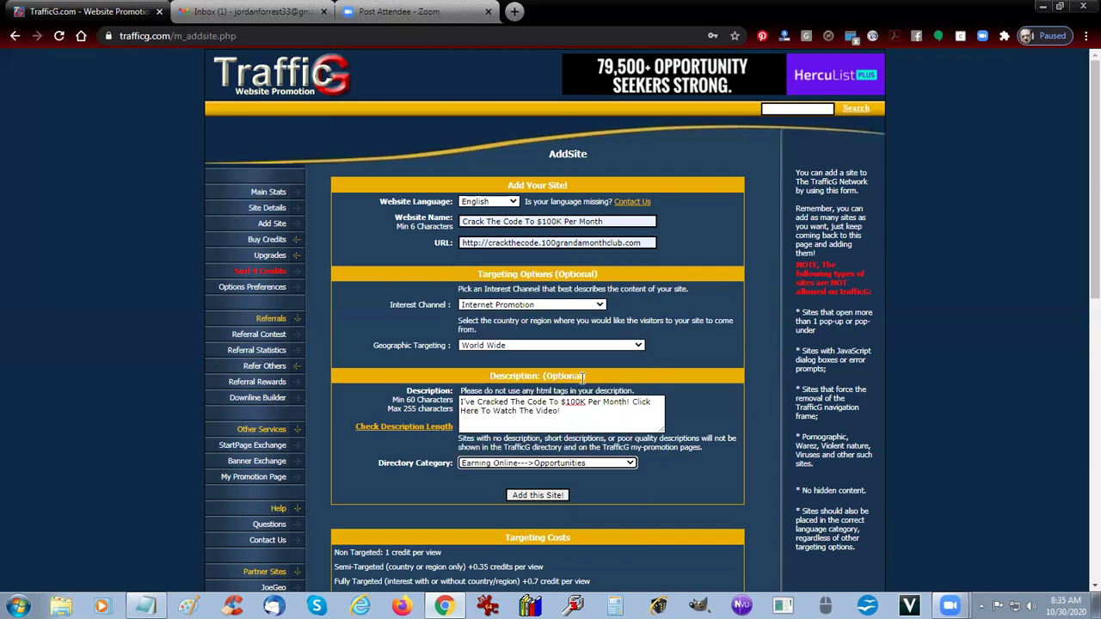
pyautogui.click(534, 495)
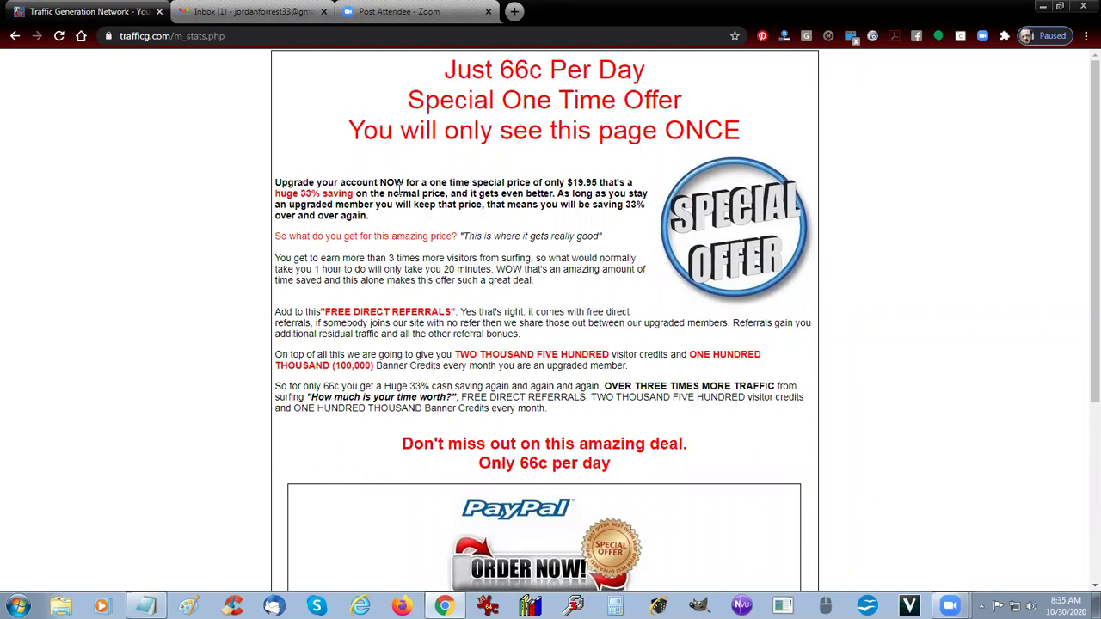
# Step: Scroll the $19.95 upgrade offer down to the PayPal/WorldPay buttons and decline link
pyautogui.scroll(-3, 398, 193)
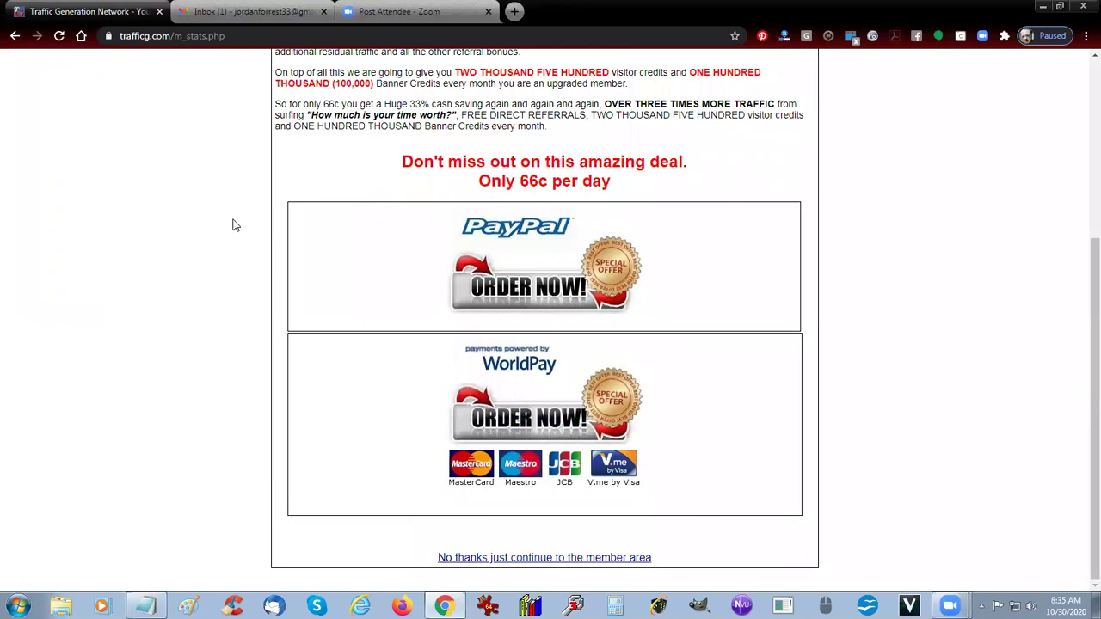
# Step: Decline the upgrade, reload Main Stats, and scroll to Credit Control showing 10 unassigned credits
pyautogui.click(594, 535)
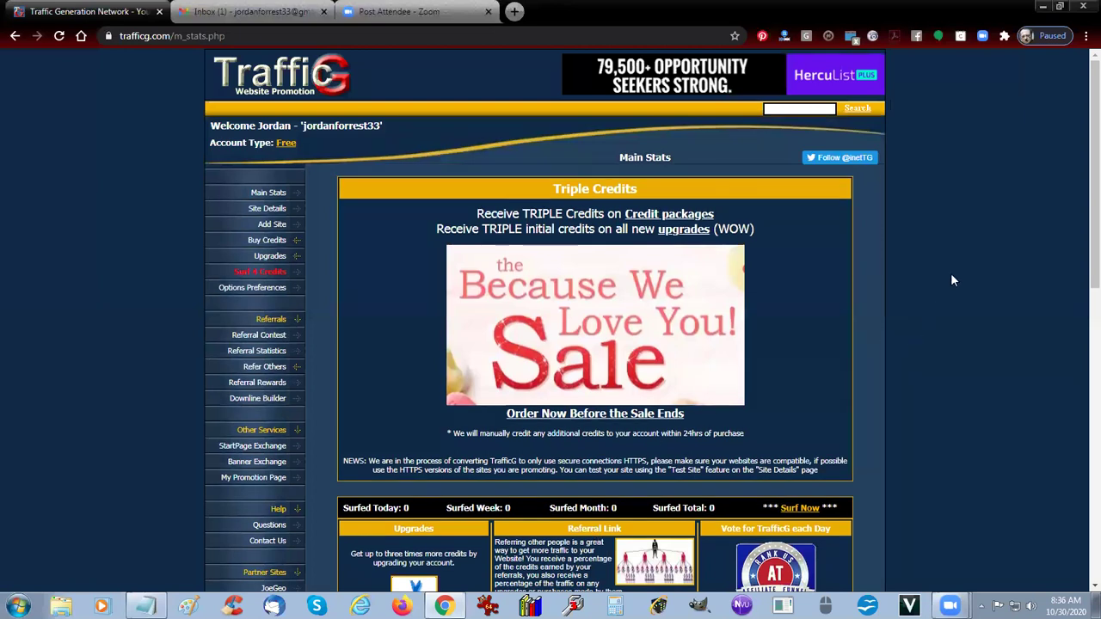
pyautogui.scroll(-10, 939, 272)
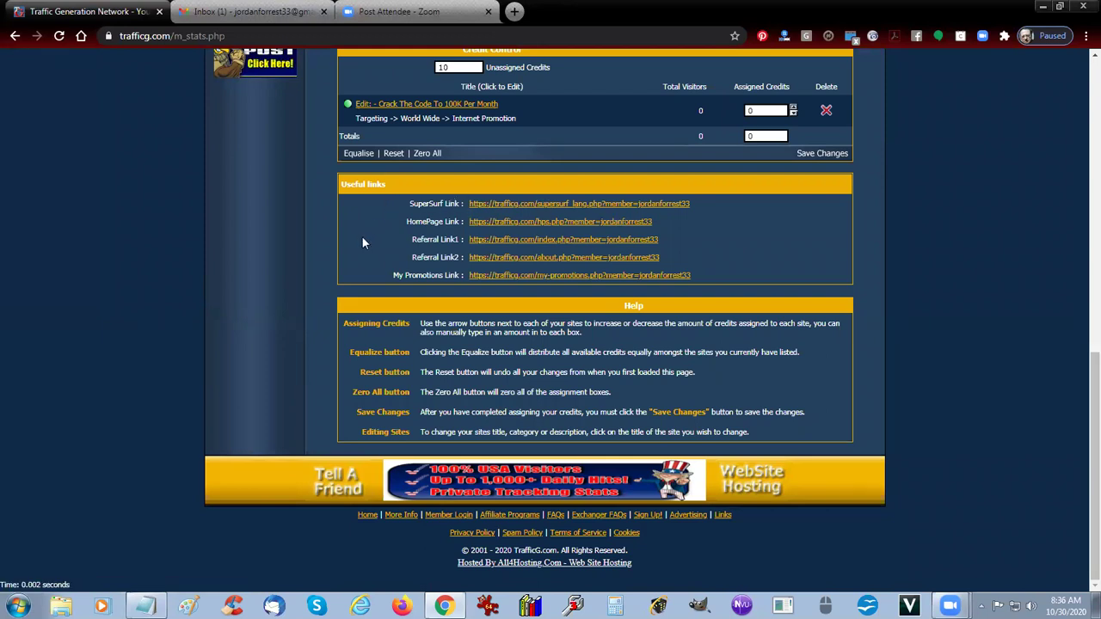
pyautogui.press('F5')
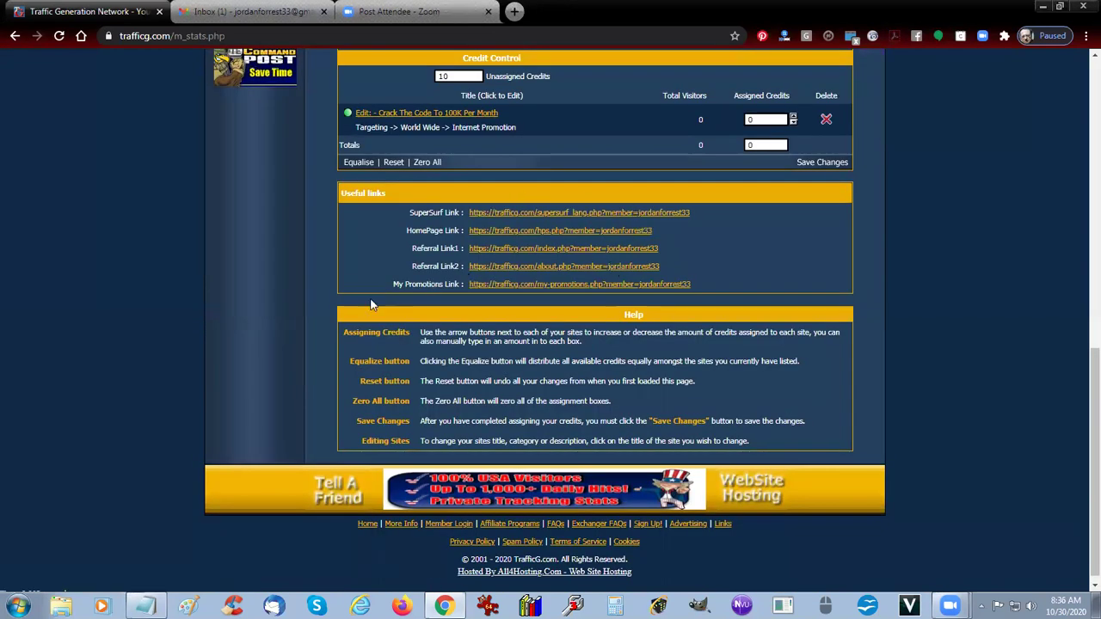
pyautogui.scroll(1, 371, 304)
pyautogui.press('Home')
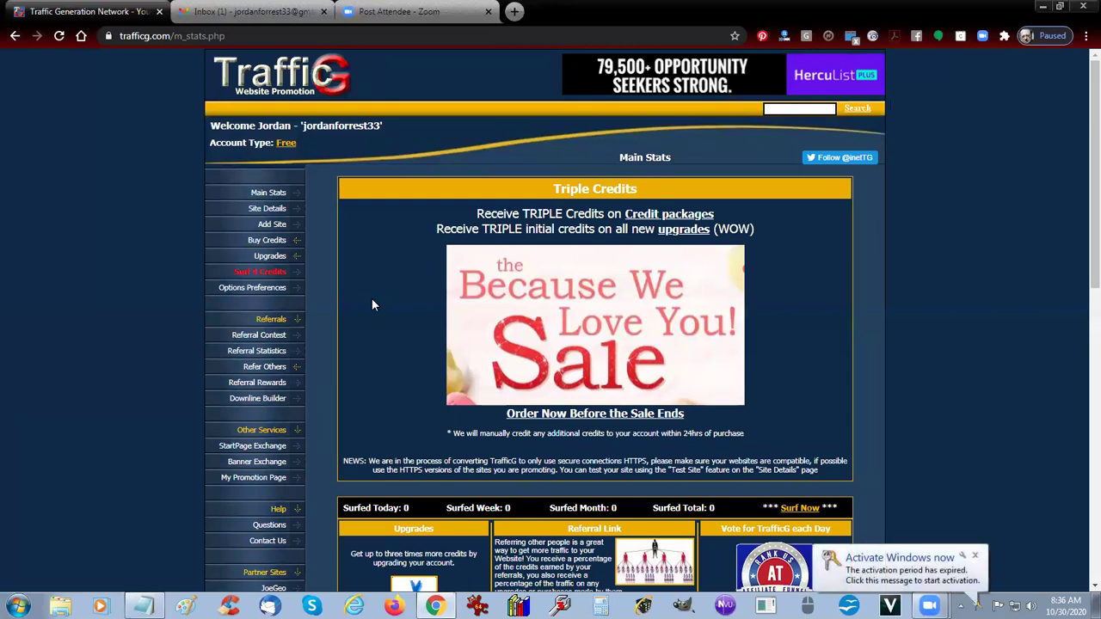
pyautogui.click(258, 194)
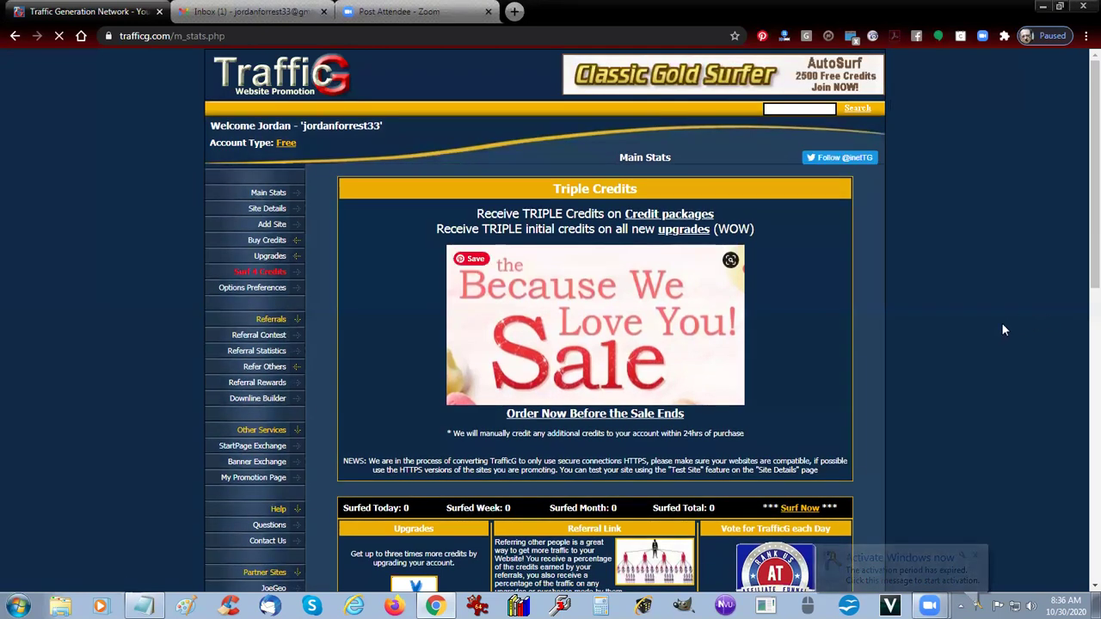
pyautogui.scroll(-5, 946, 324)
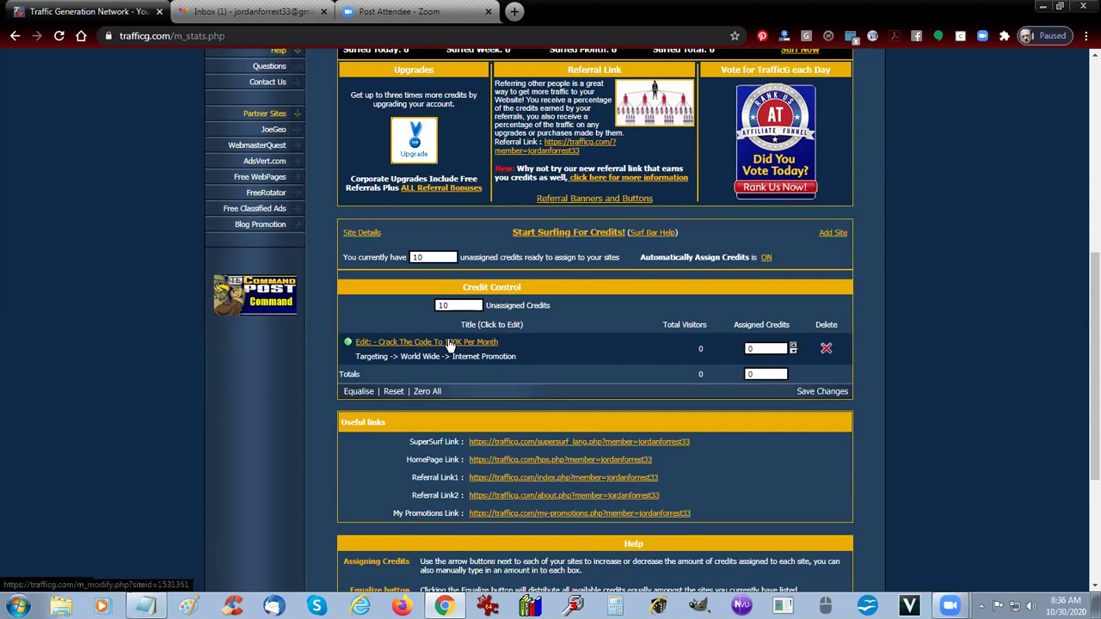
# Step: Equalise all 10 credits onto the Crack The Code site and save the changes
pyautogui.click(361, 393)
pyautogui.click(359, 393)
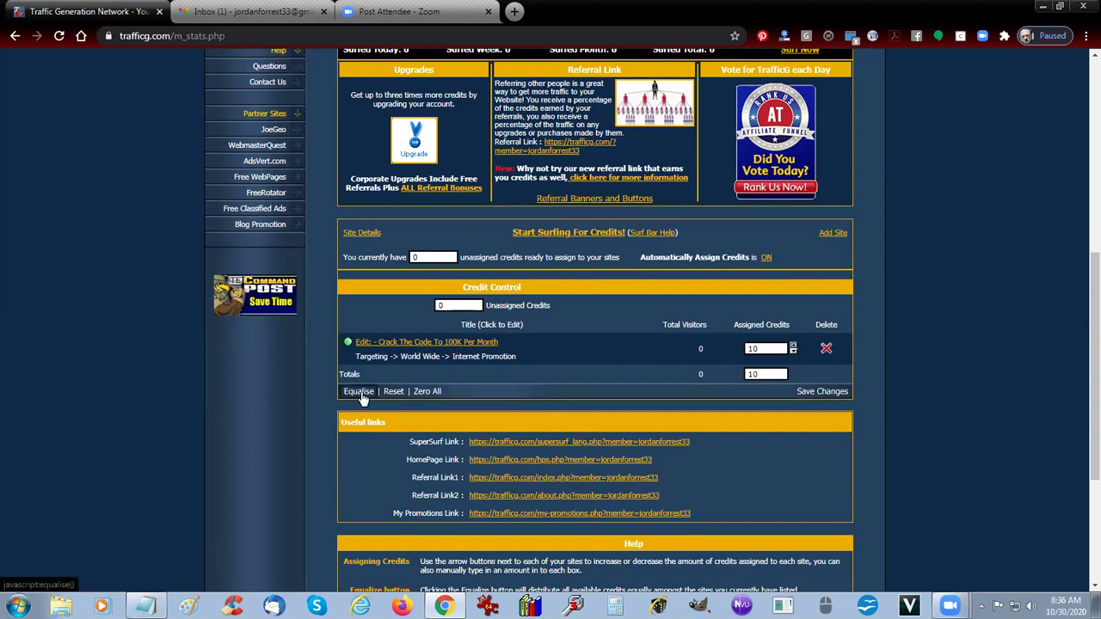
pyautogui.click(819, 392)
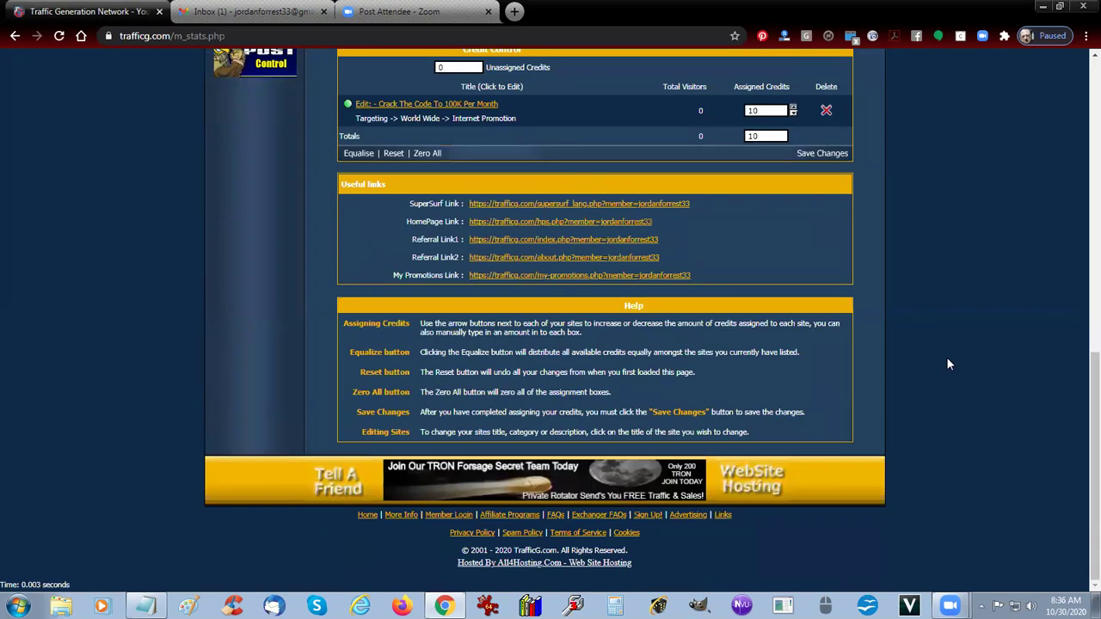
pyautogui.scroll(3, 946, 365)
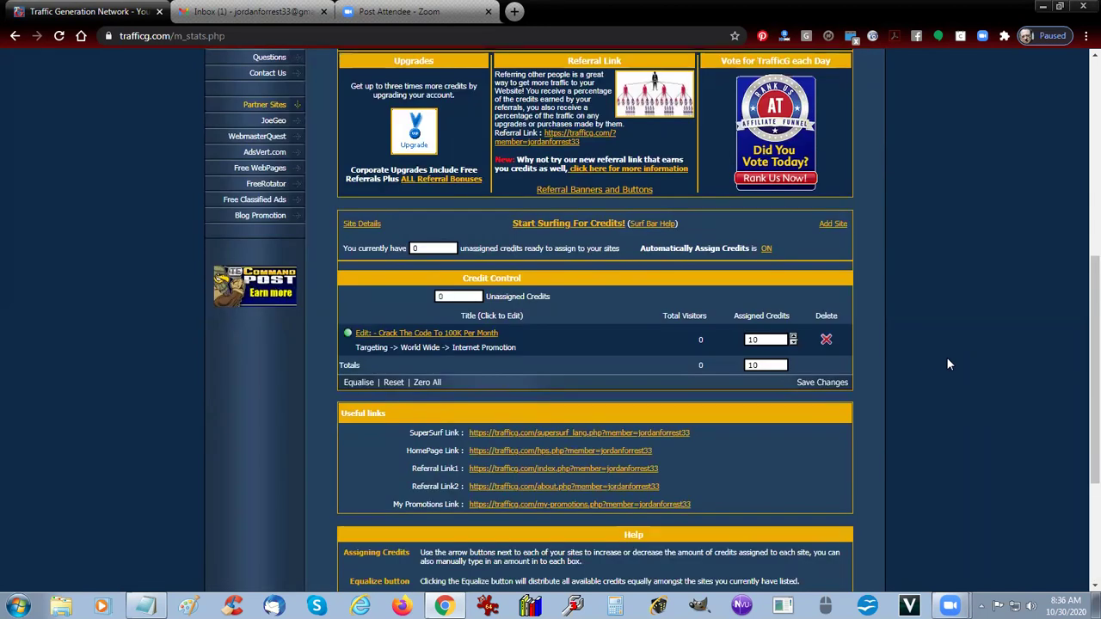
pyautogui.scroll(5, 949, 365)
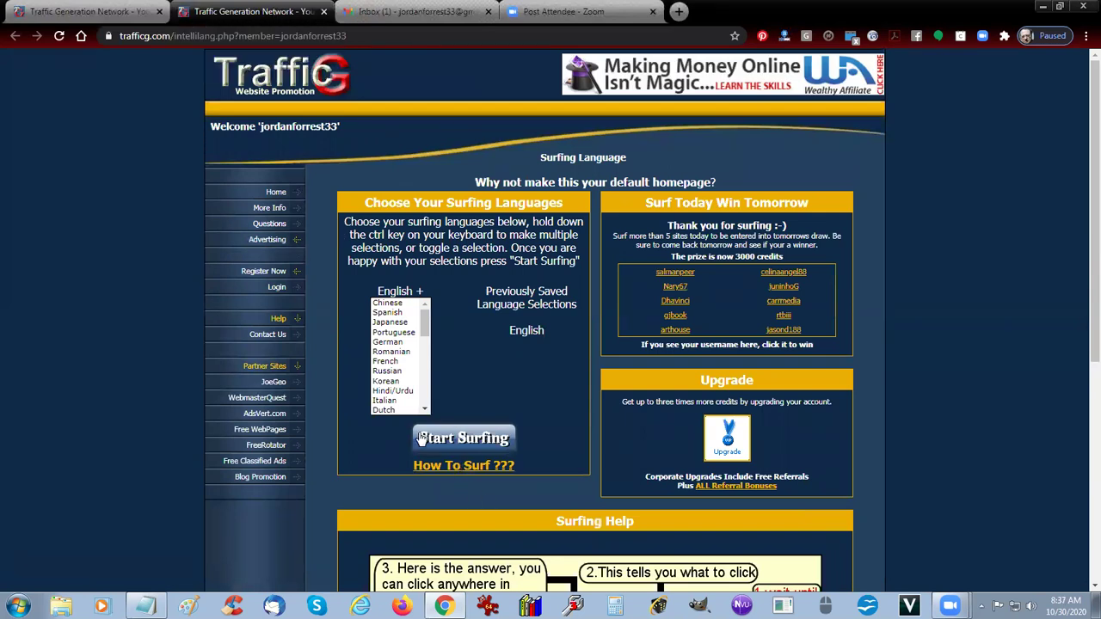
# Step: Start surfing, pick the matching captcha picture for a credit, then return to Main Stats showing 1 site surfed
pyautogui.click(462, 439)
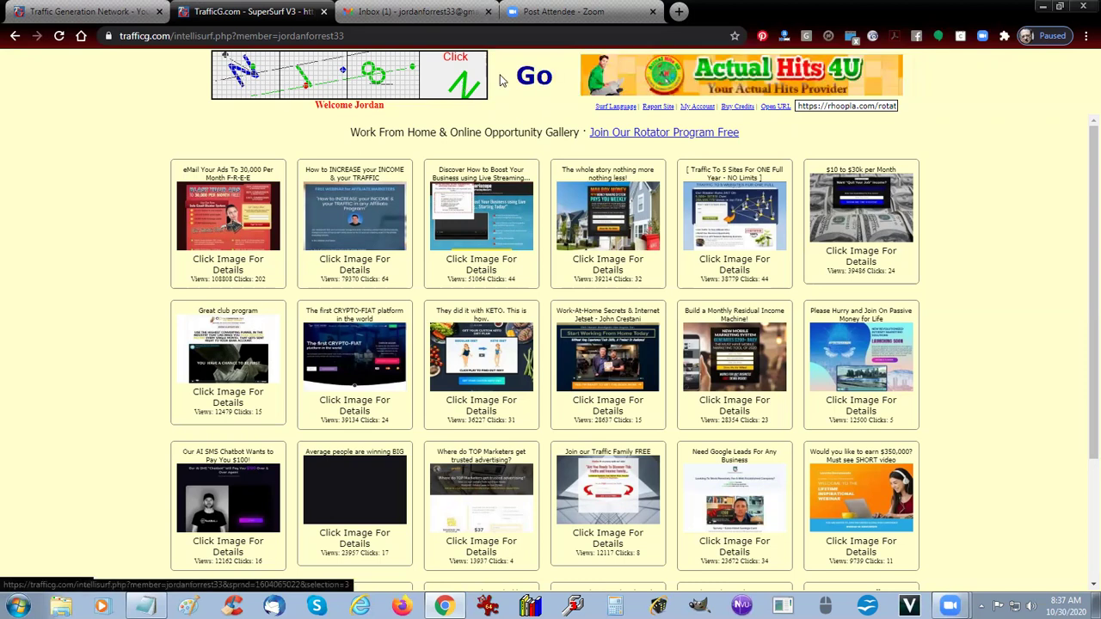
pyautogui.click(249, 74)
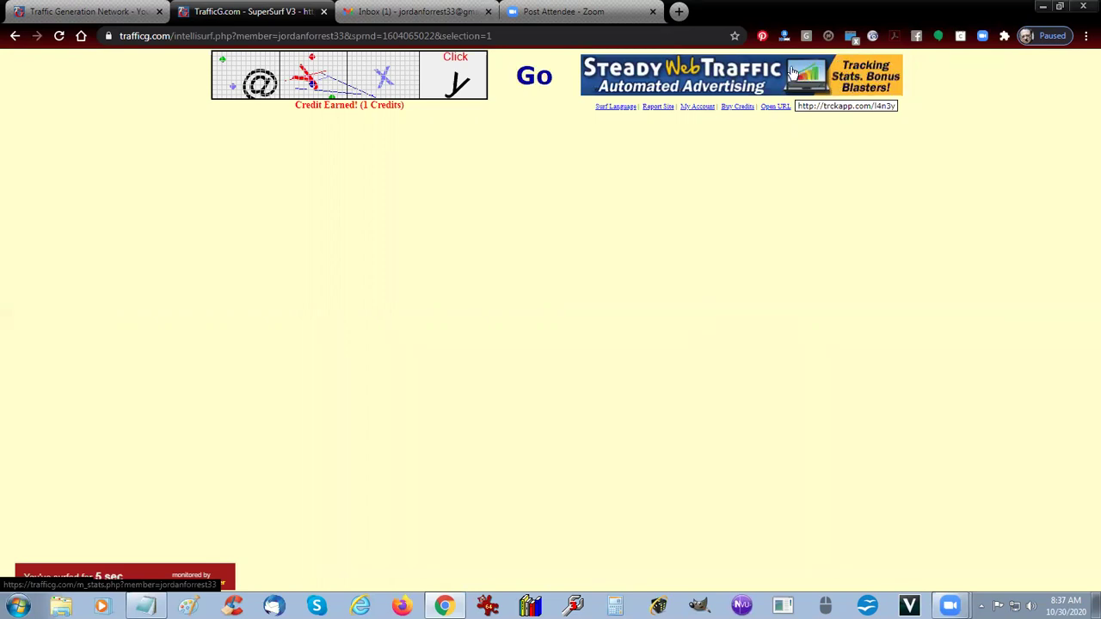
pyautogui.click(707, 109)
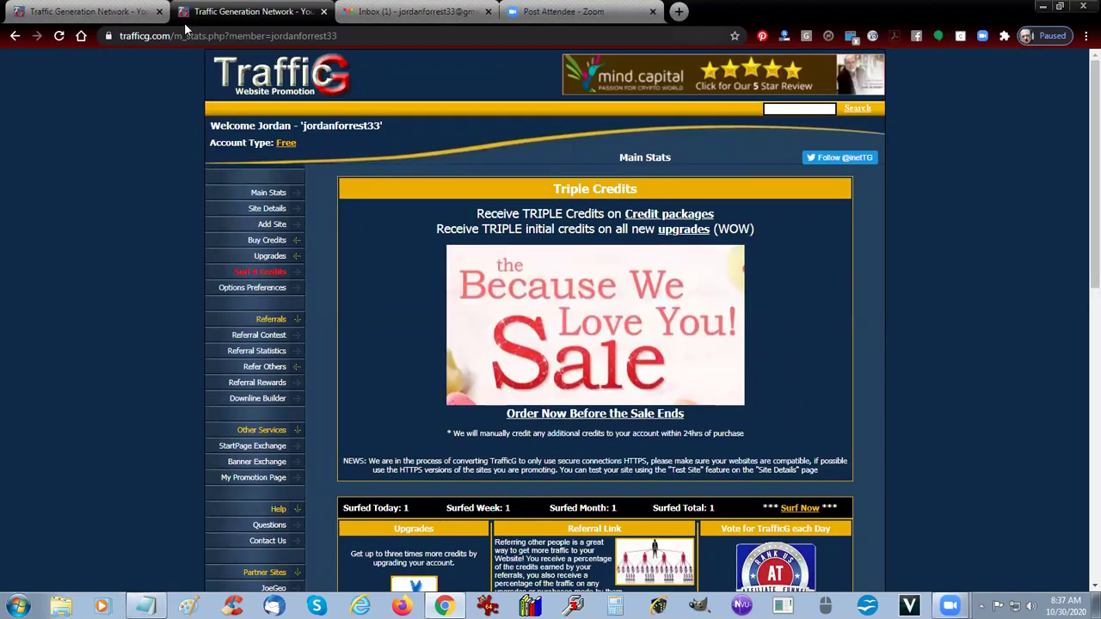
# Step: Close the duplicate TrafficG members tab
pyautogui.click(105, 15)
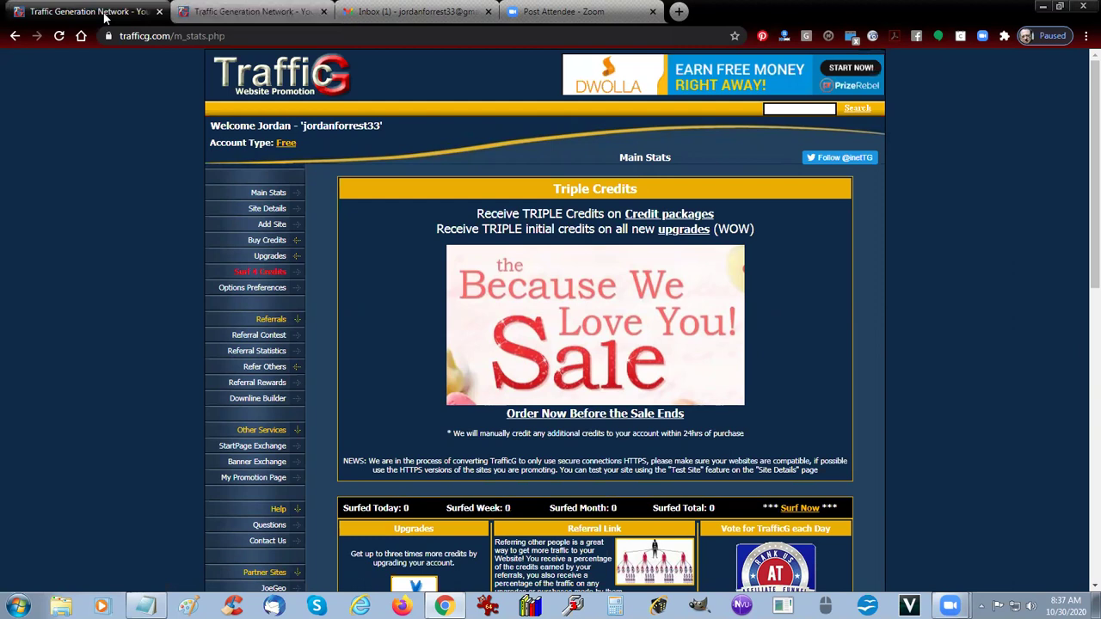
pyautogui.click(258, 12)
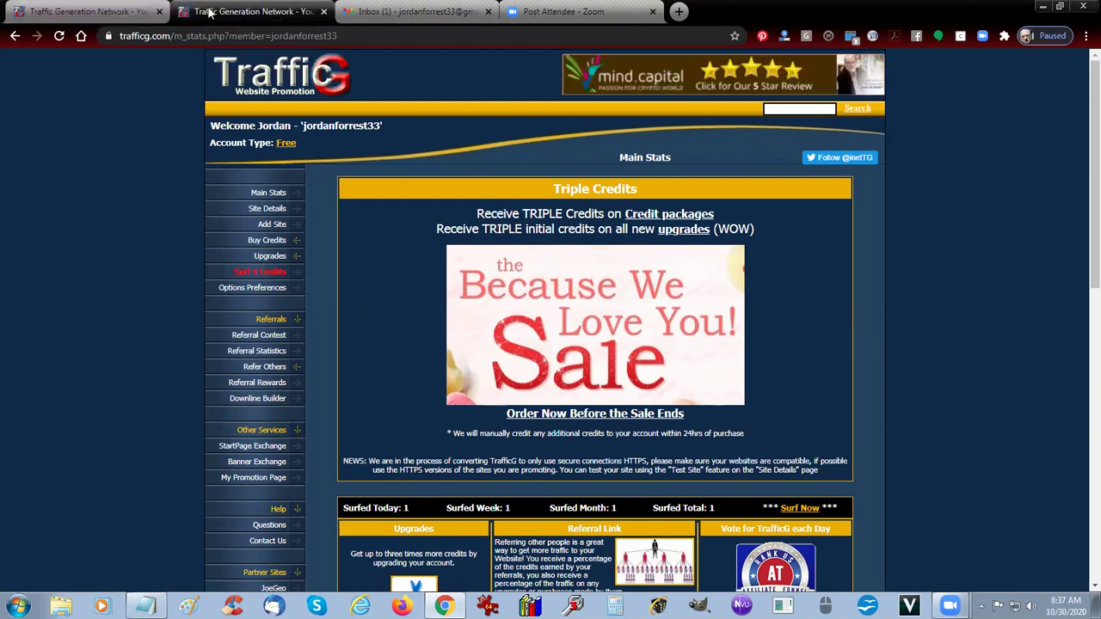
pyautogui.click(159, 11)
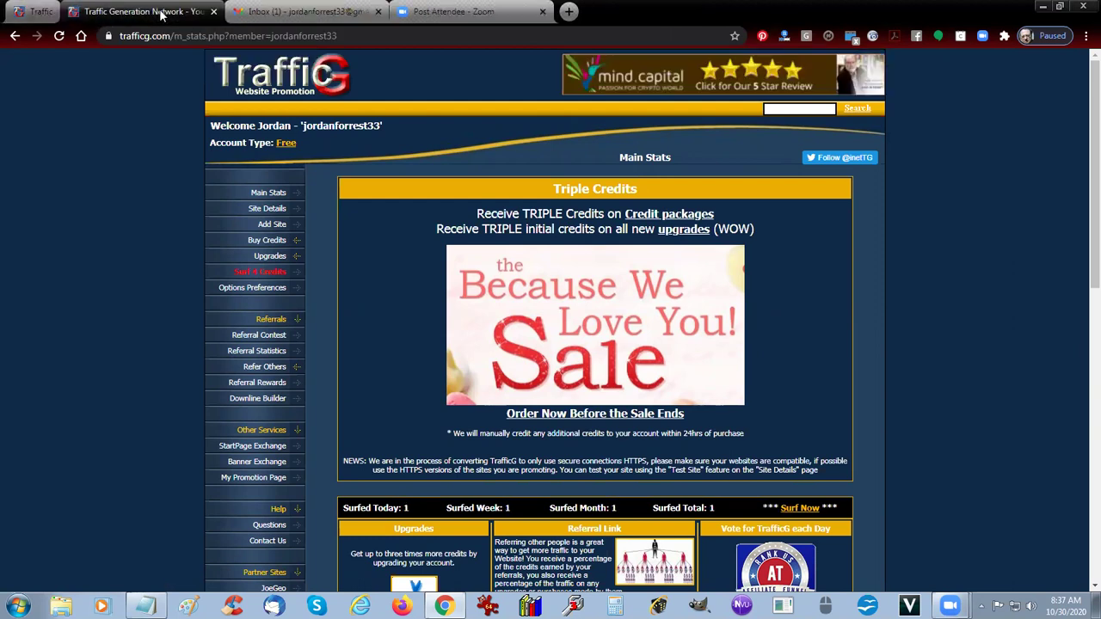
# Step: Open the added site's Site Details and run its framed site test
pyautogui.click(264, 206)
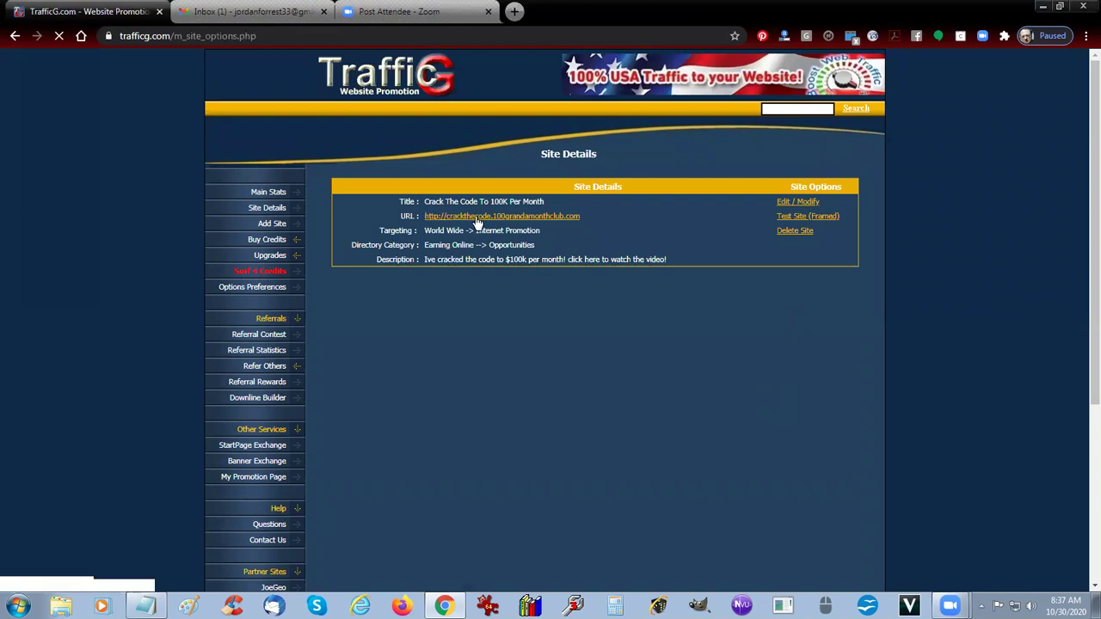
pyautogui.click(814, 216)
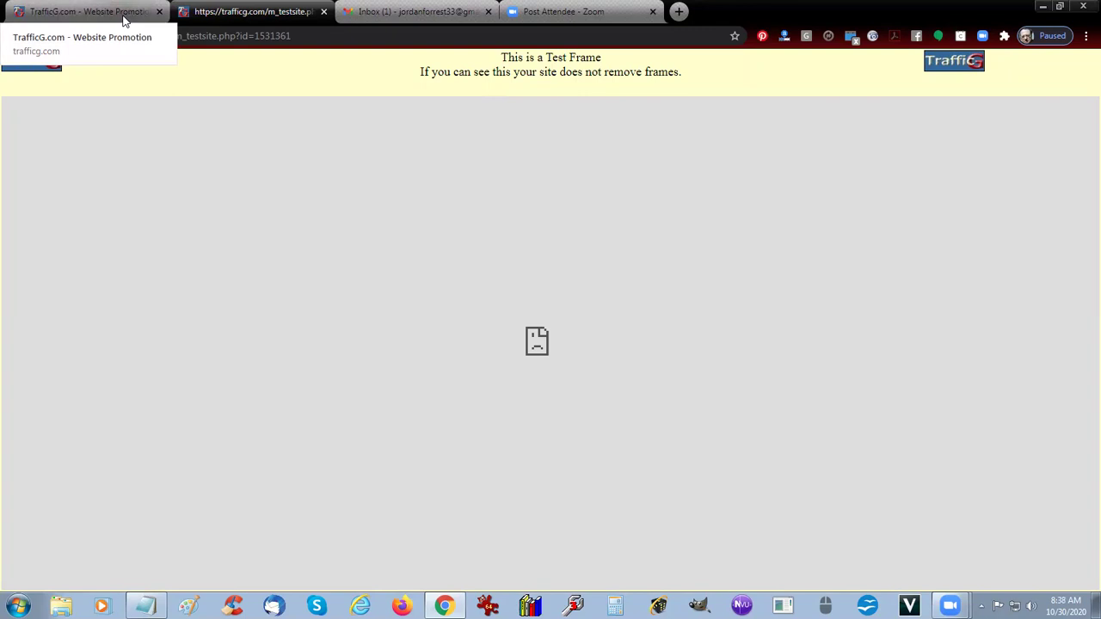
pyautogui.click(124, 21)
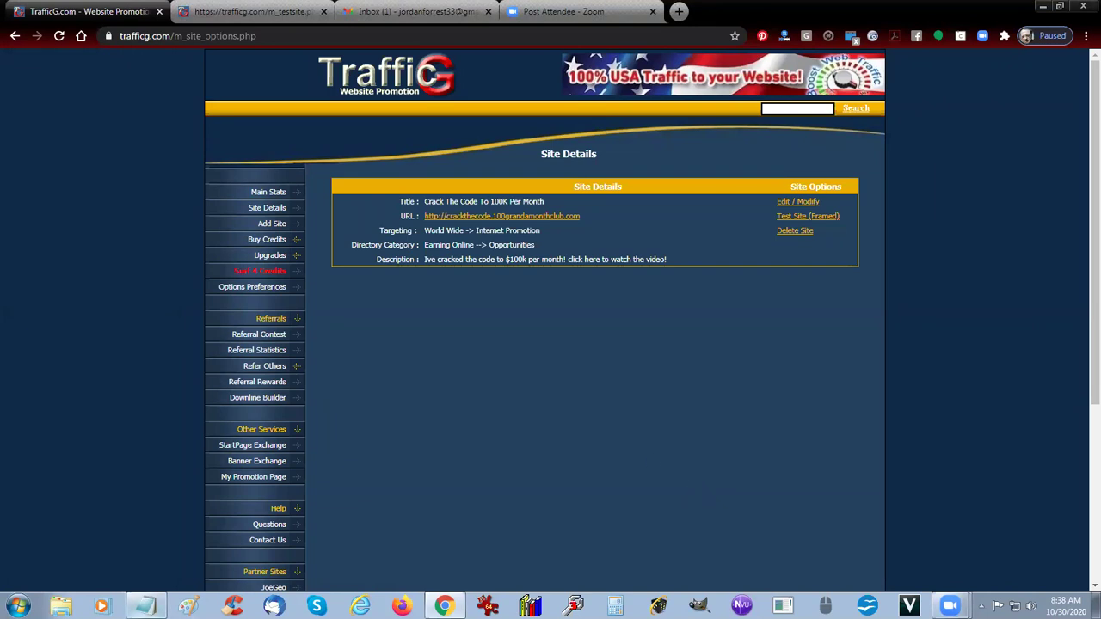
# Step: Bring up the CRACK THE CODE - CLICKBANK PRODUCTS notes and scroll through the promo messages and links
pyautogui.click(142, 610)
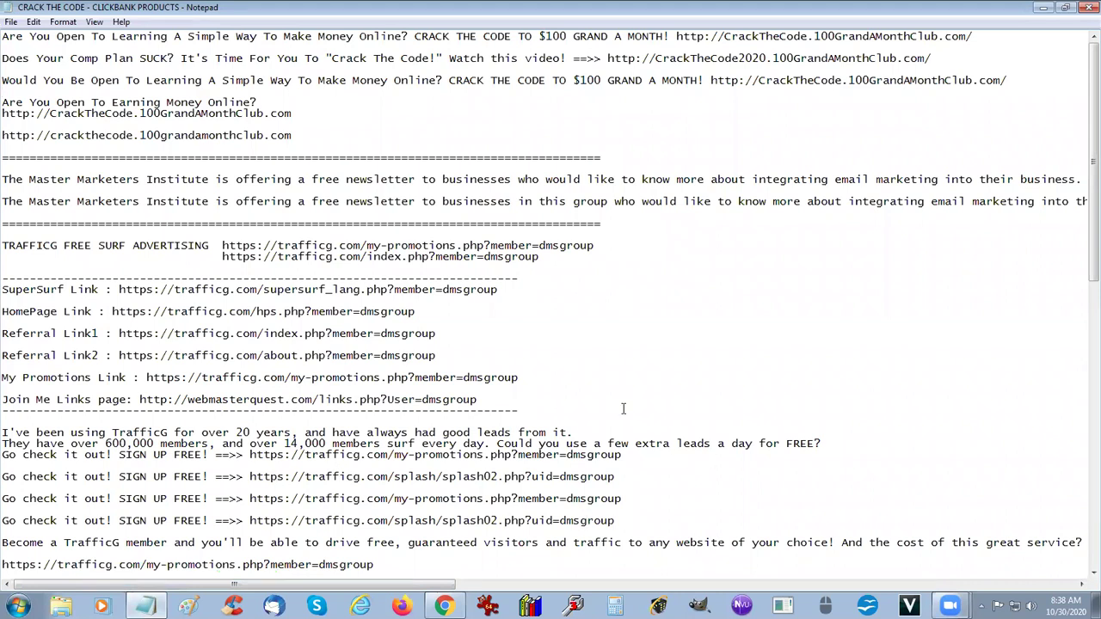
pyautogui.scroll(-5, 638, 395)
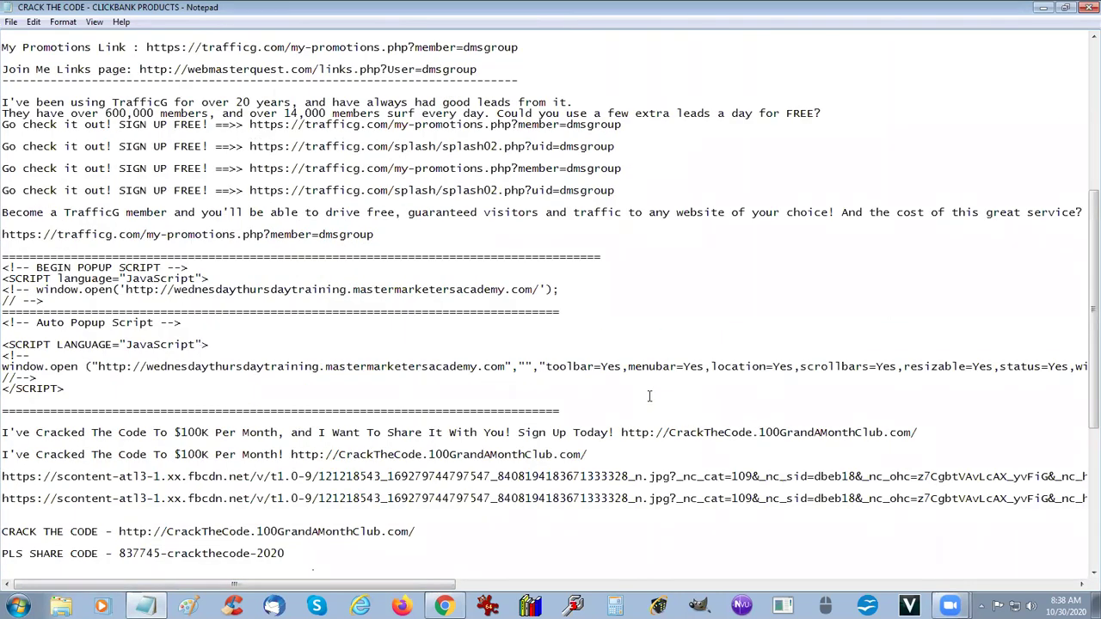
pyautogui.scroll(-7, 649, 395)
pyautogui.scroll(10, 650, 390)
pyautogui.scroll(-10, 651, 384)
pyautogui.scroll(-3, 651, 385)
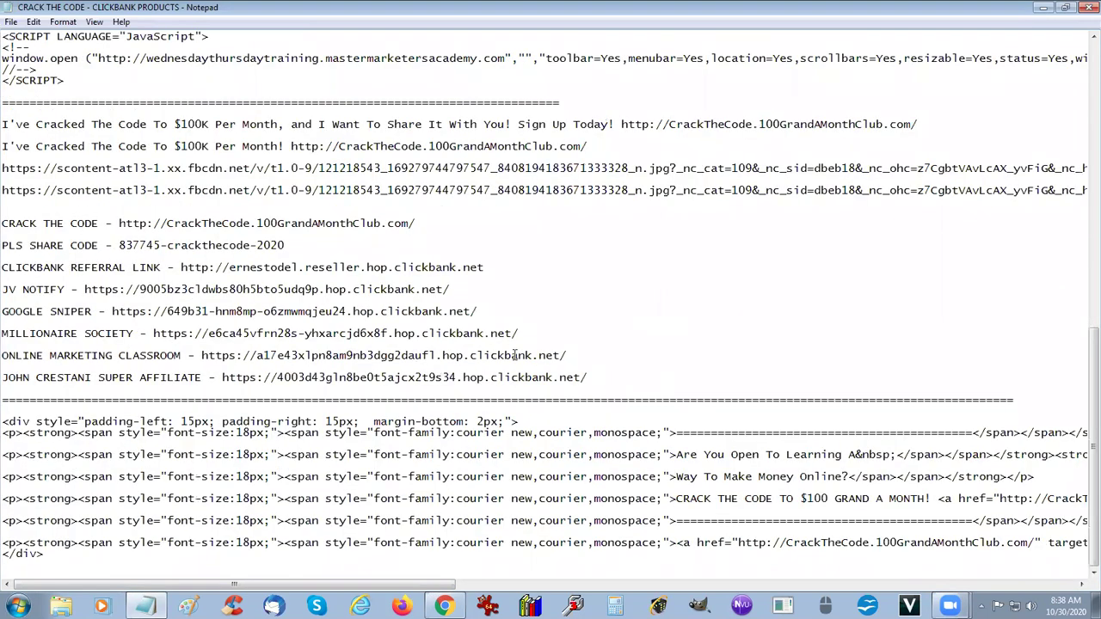
pyautogui.scroll(3, 514, 355)
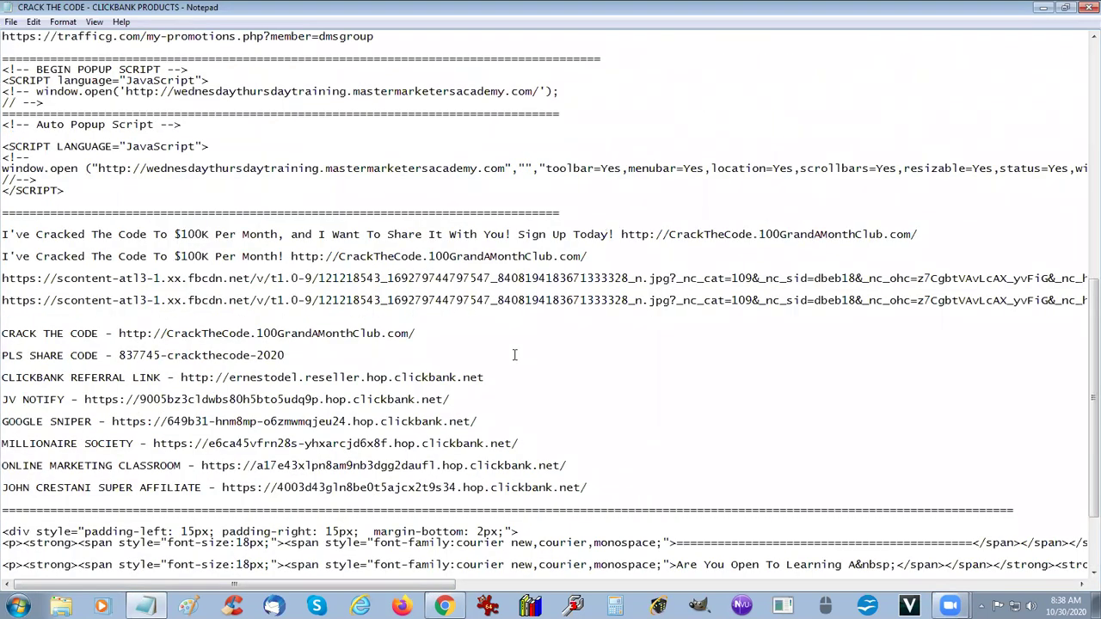
pyautogui.scroll(8, 542, 366)
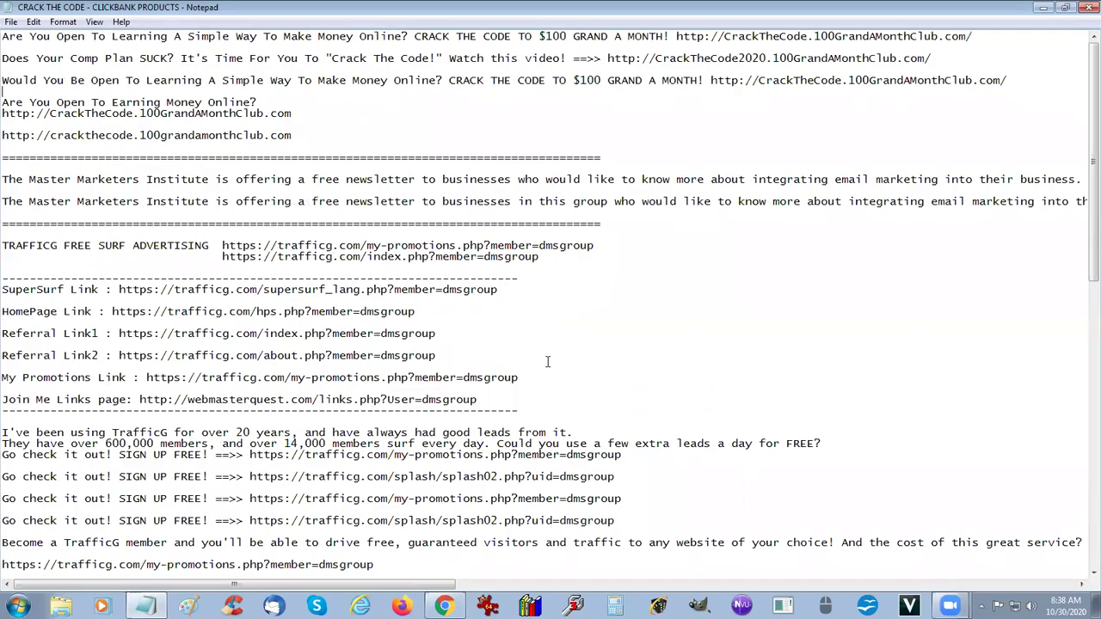
# Step: Minimize Notepad and reach Buy Credits via Add Site, showing SuperSurf packages from 500 visitors for $7
pyautogui.click(1040, 8)
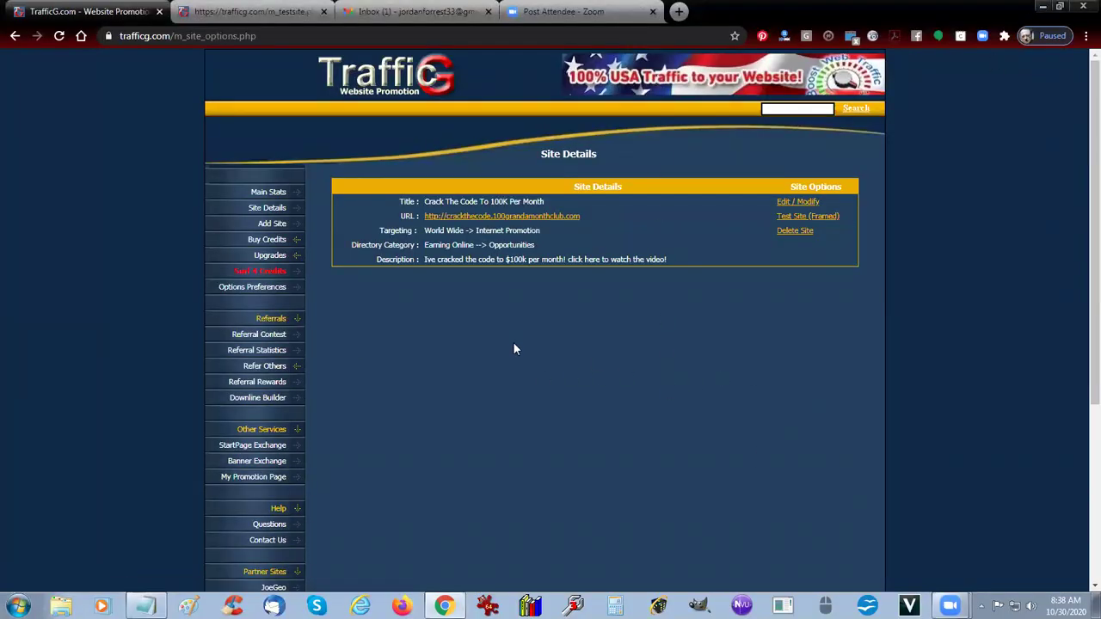
pyautogui.click(254, 226)
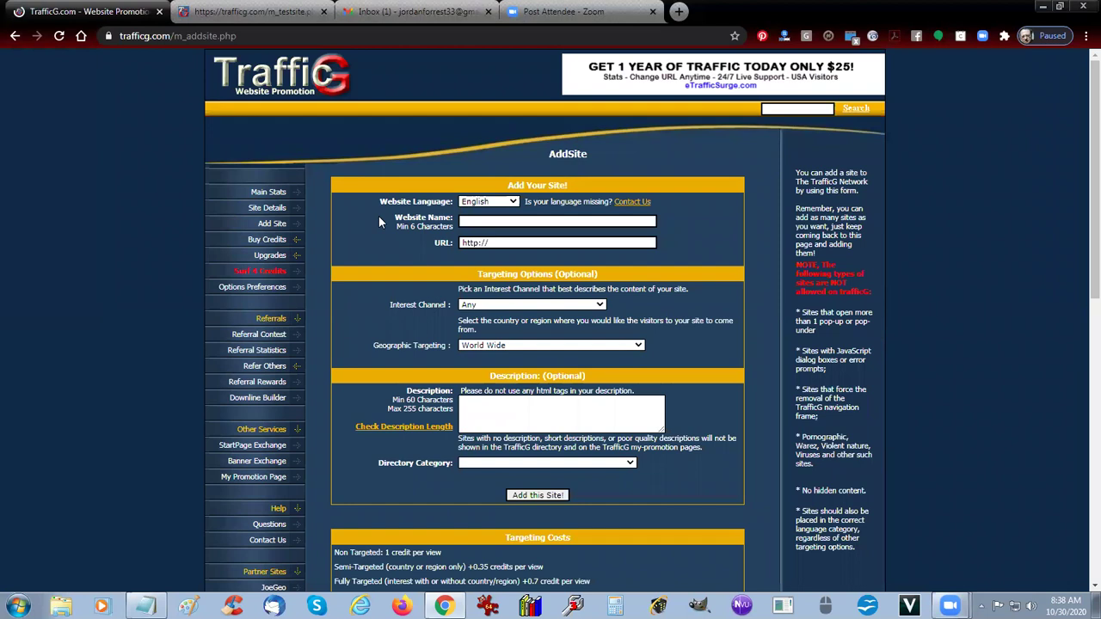
pyautogui.click(263, 241)
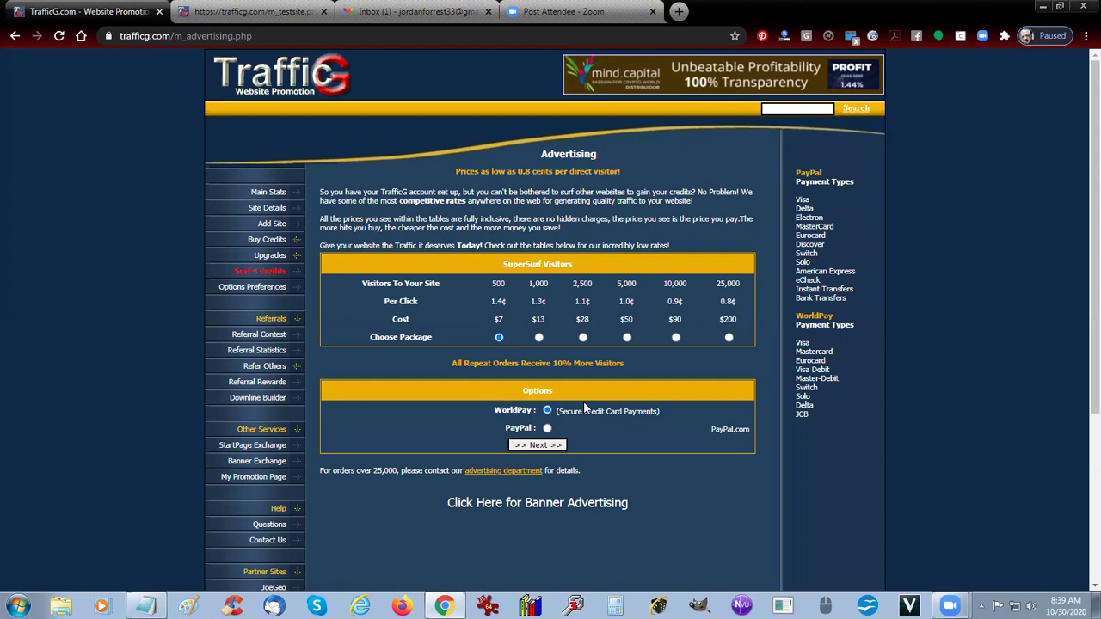
# Step: Select PayPal payment, follow the footer traffic banner, then close the test tab and return to the Gmail inbox
pyautogui.click(548, 428)
pyautogui.scroll(-3, 114, 434)
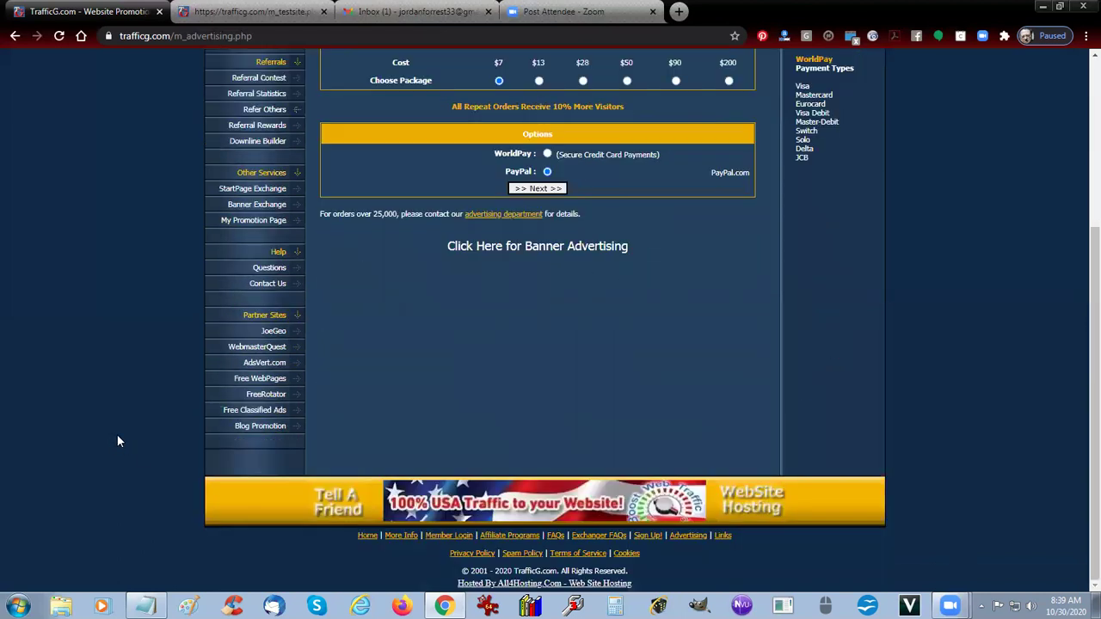
pyautogui.click(238, 493)
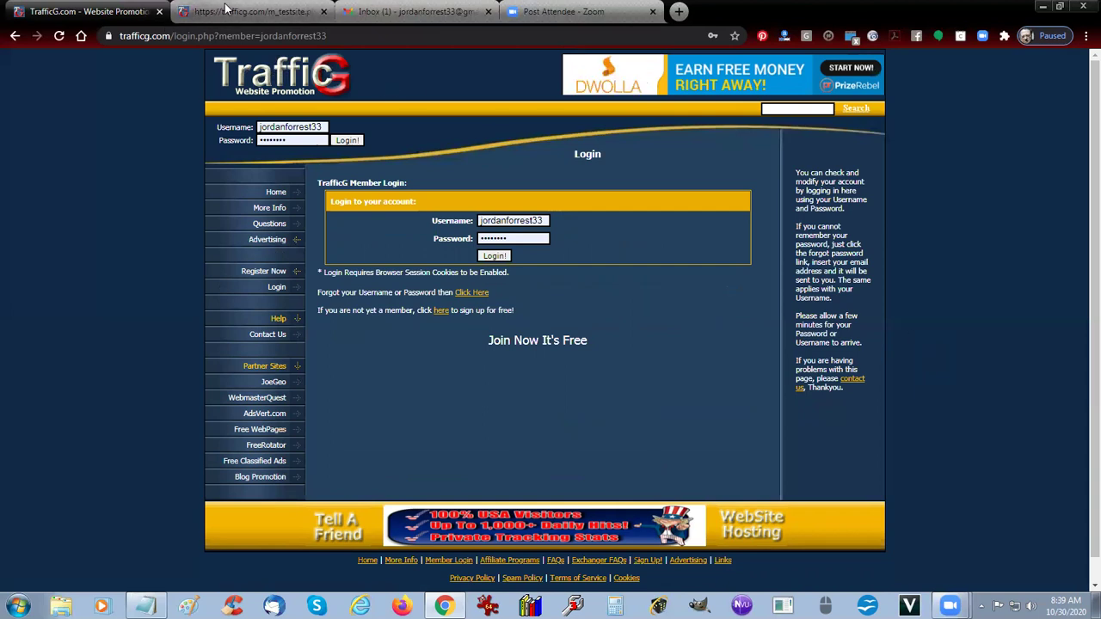
pyautogui.click(321, 13)
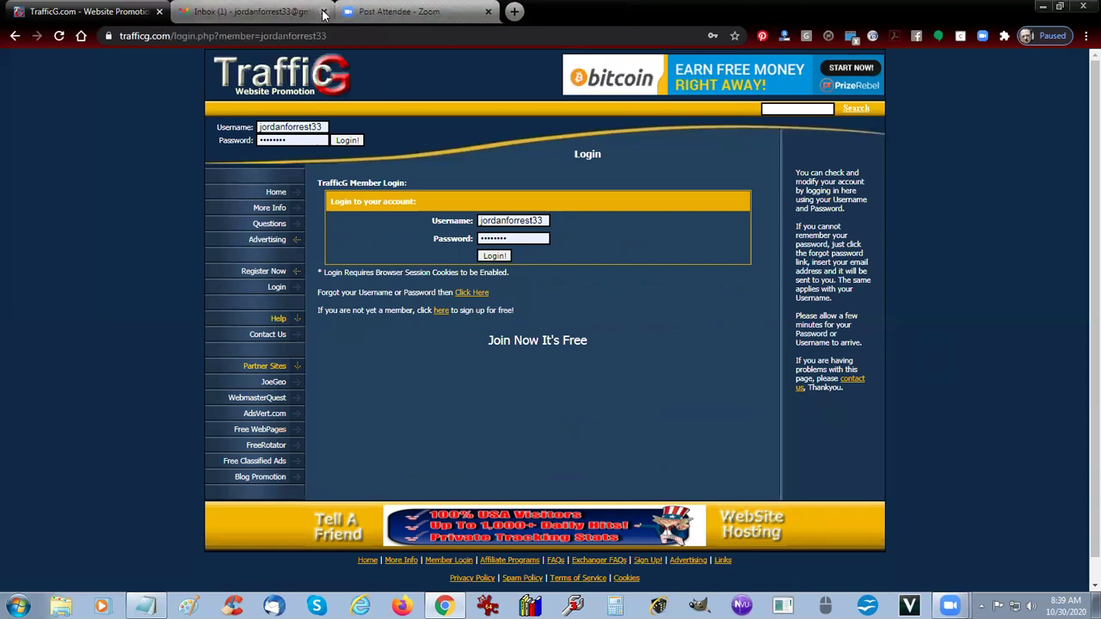
pyautogui.click(195, 13)
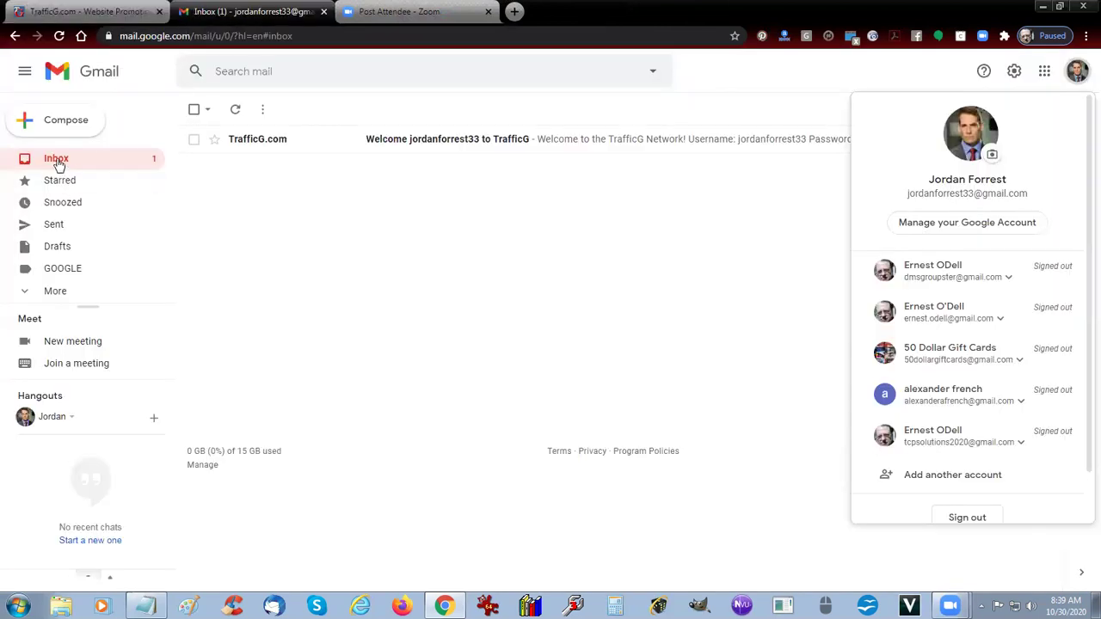
# Step: Open the TrafficG welcome email and close the old TrafficG login tab
pyautogui.click(453, 139)
pyautogui.click(455, 143)
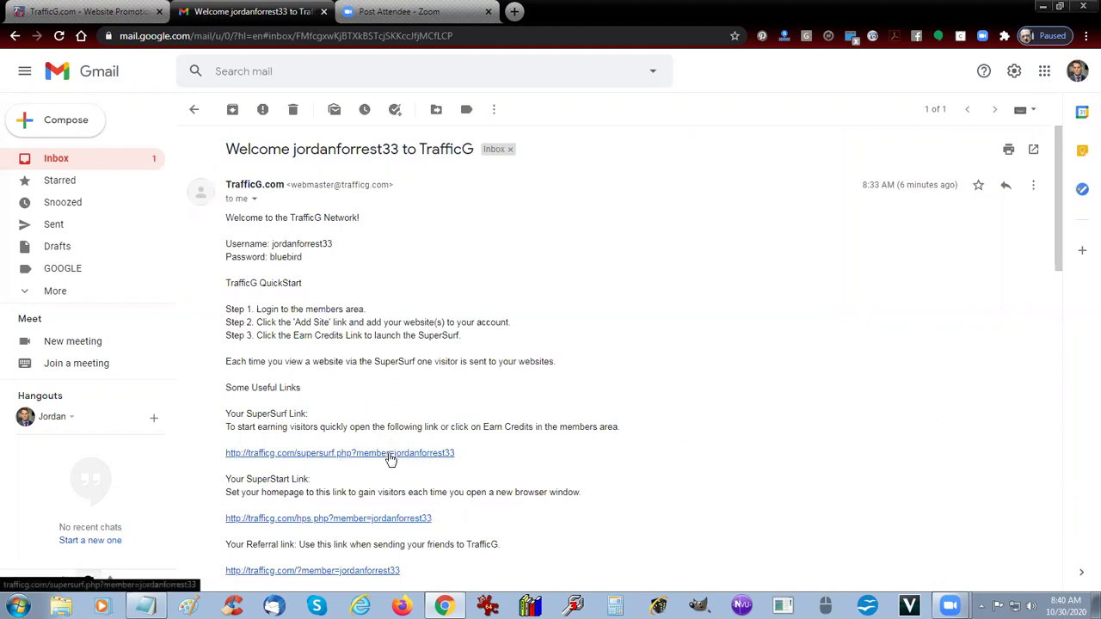
pyautogui.click(145, 10)
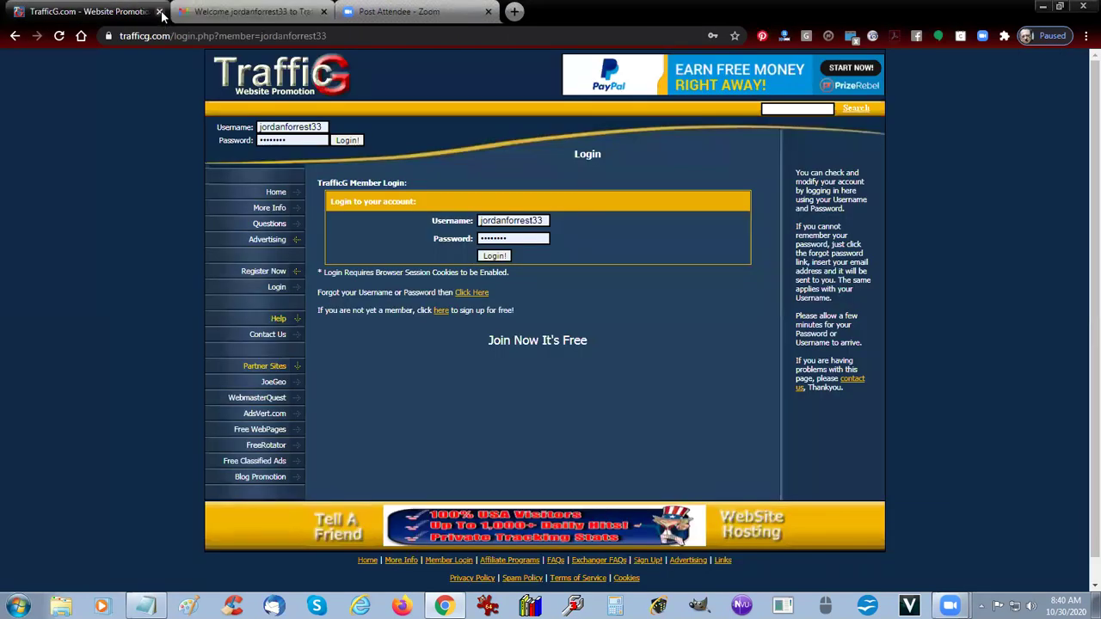
pyautogui.click(159, 11)
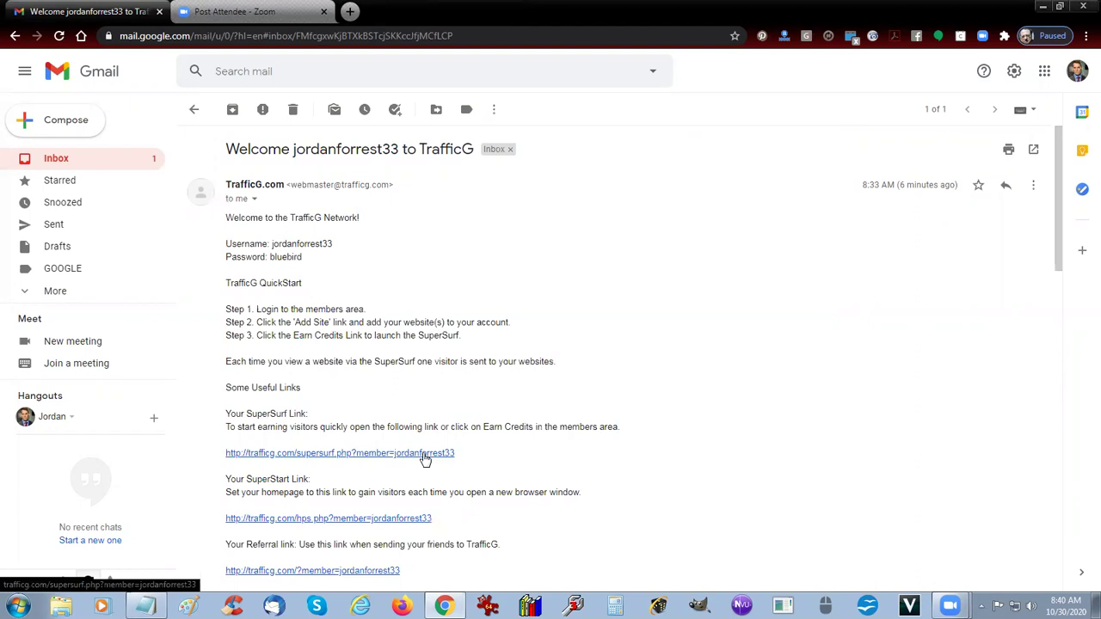
# Step: Launch the email's SuperStart and SuperSurf links, reaching the Surfing Language page set to English
pyautogui.click(343, 519)
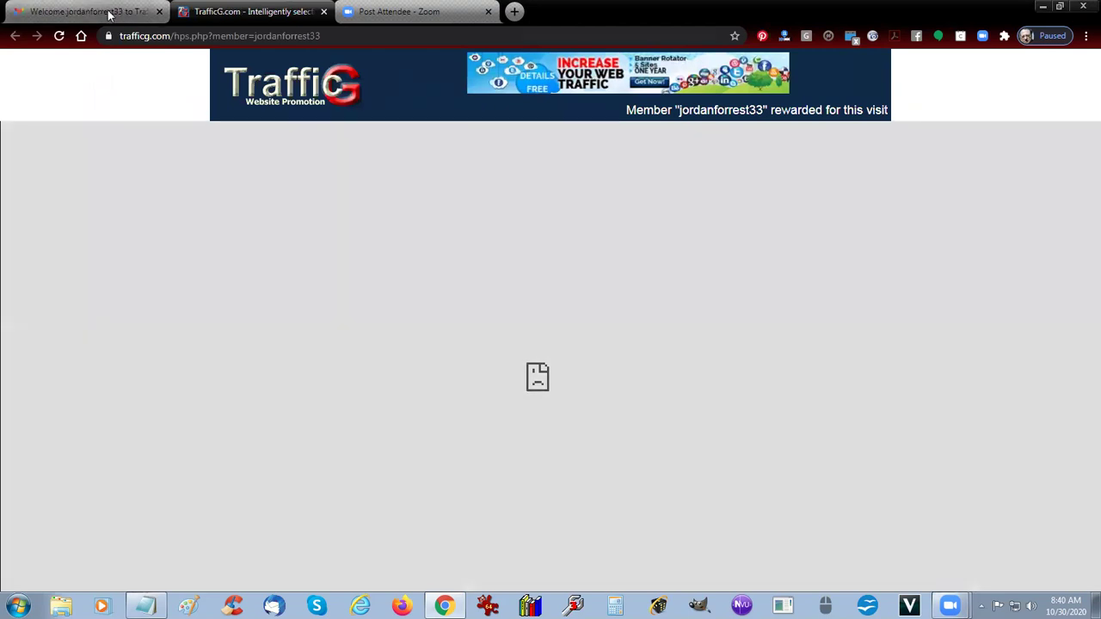
pyautogui.click(117, 16)
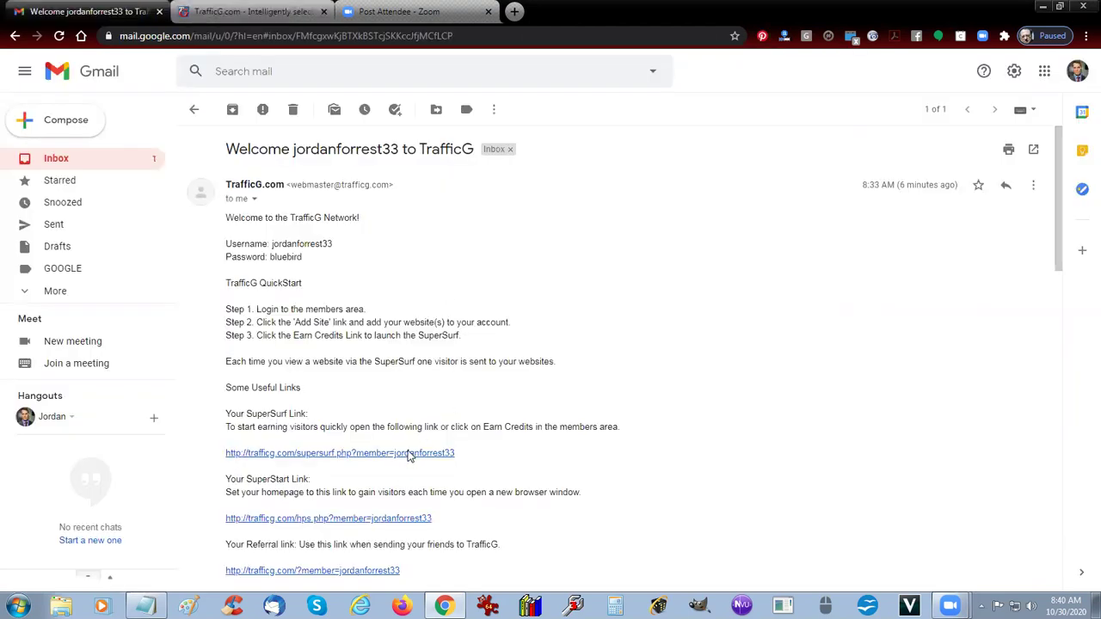
pyautogui.click(411, 453)
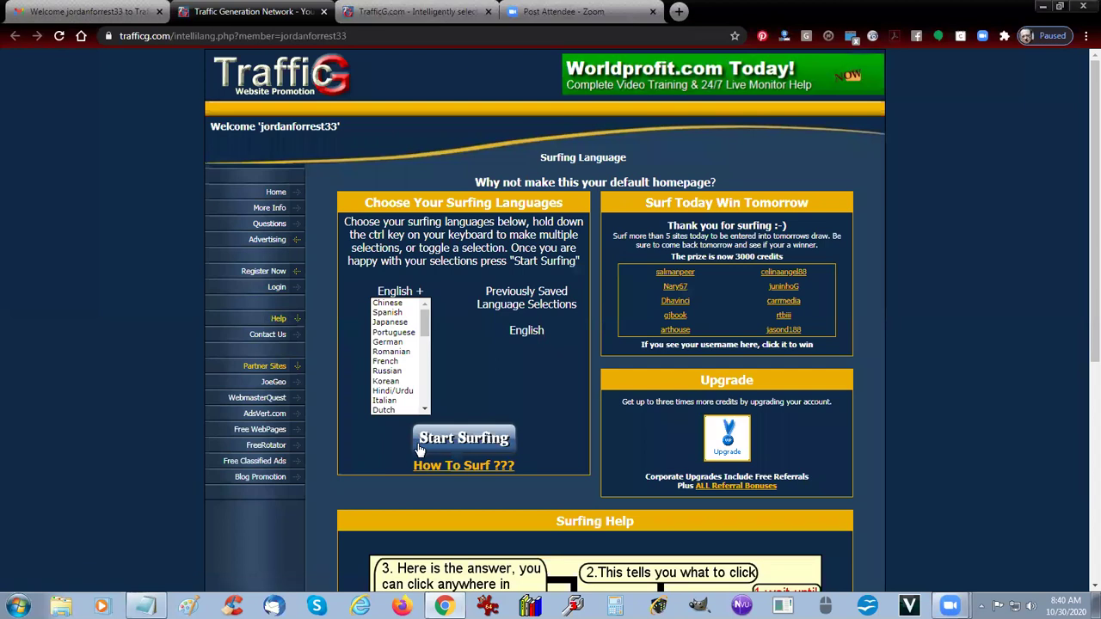
# Step: Start SuperSurf and pick the letter E matching the Click prompt, bringing the counter to 3 credits
pyautogui.click(457, 441)
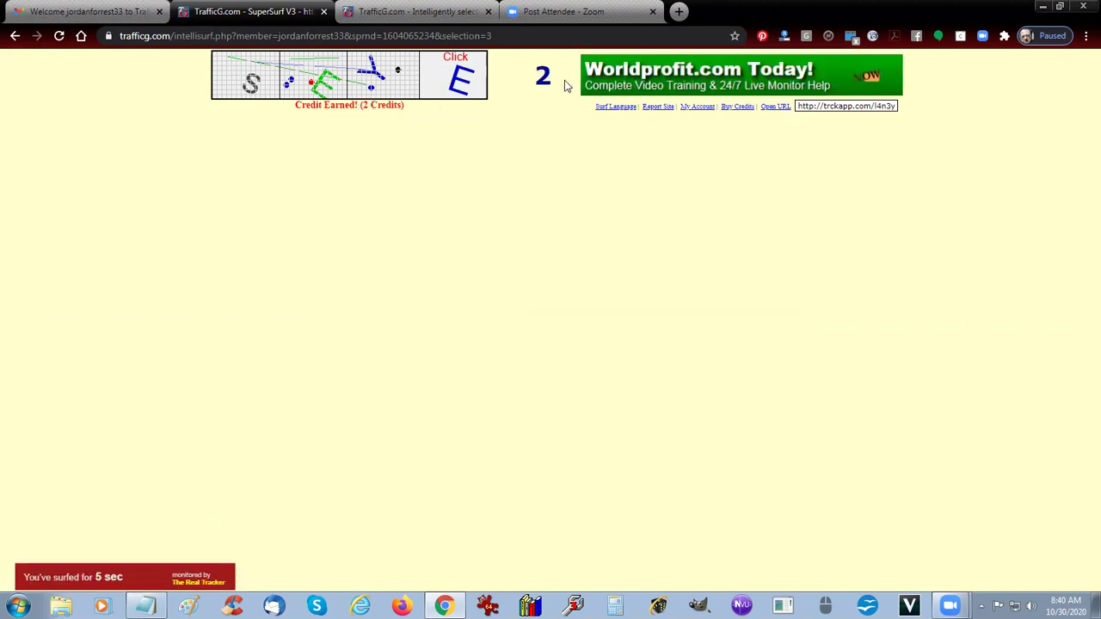
pyautogui.click(321, 84)
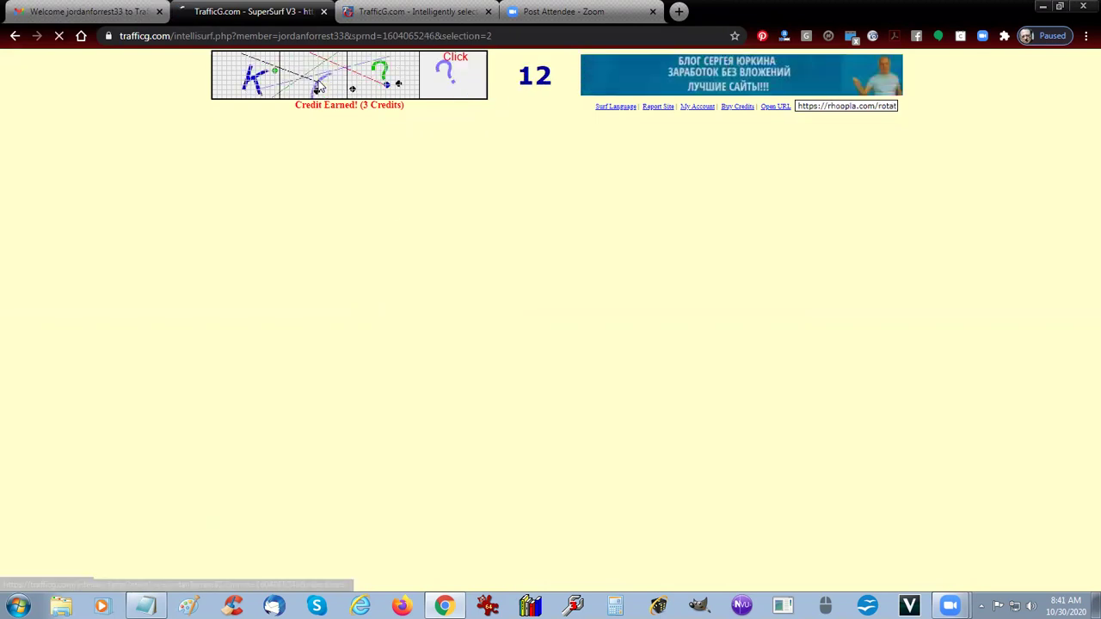